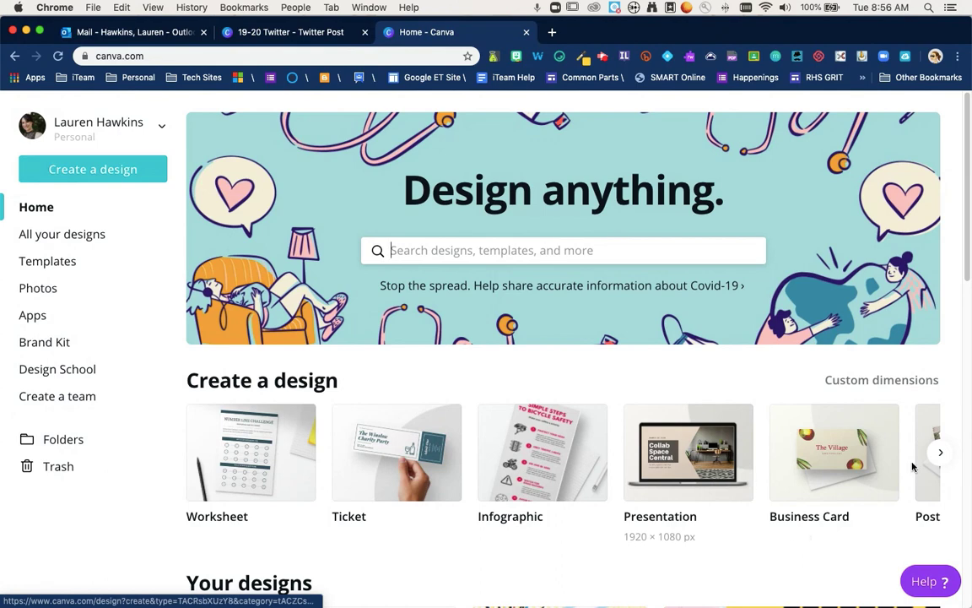
# Step: Browse the home page's design types and template rows and start a new design from the red megaphone flyer template
pyautogui.click(940, 454)
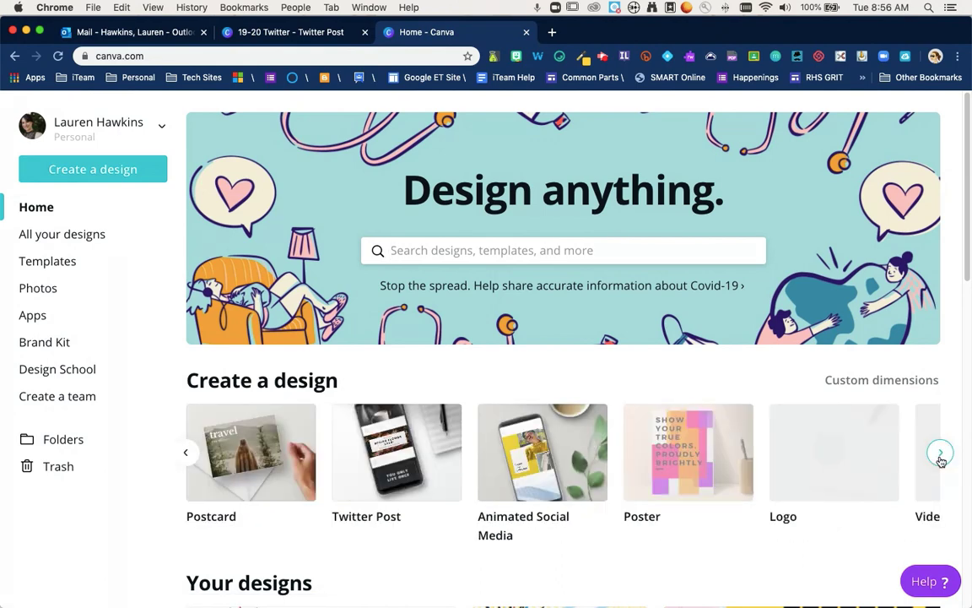
pyautogui.click(940, 453)
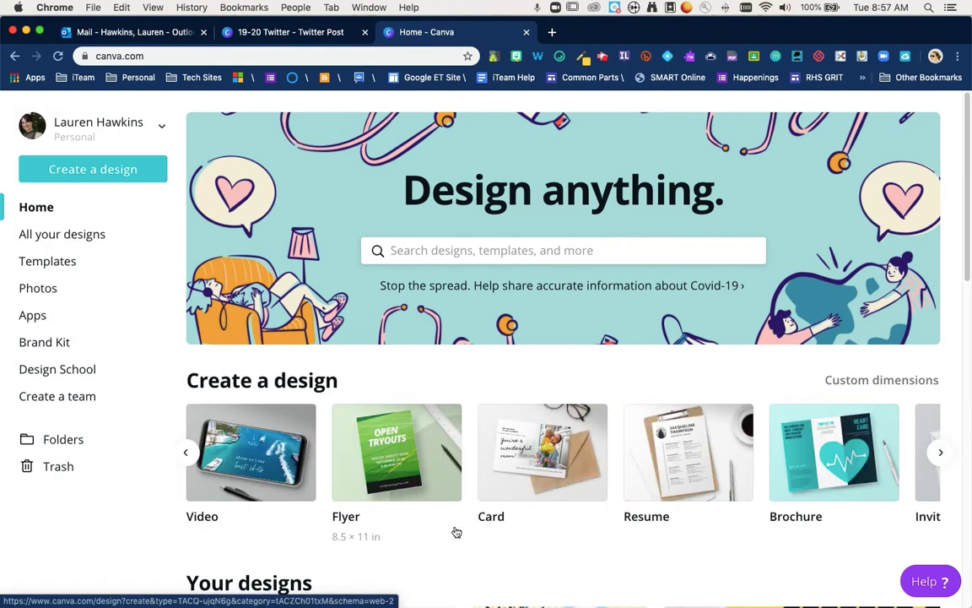
pyautogui.scroll(-3, 456, 527)
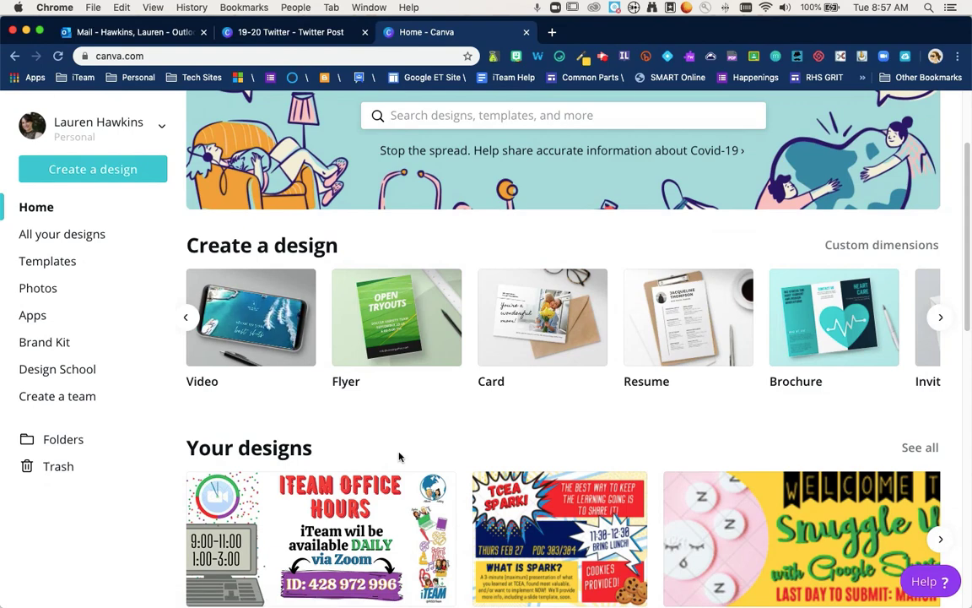
pyautogui.scroll(-2, 400, 456)
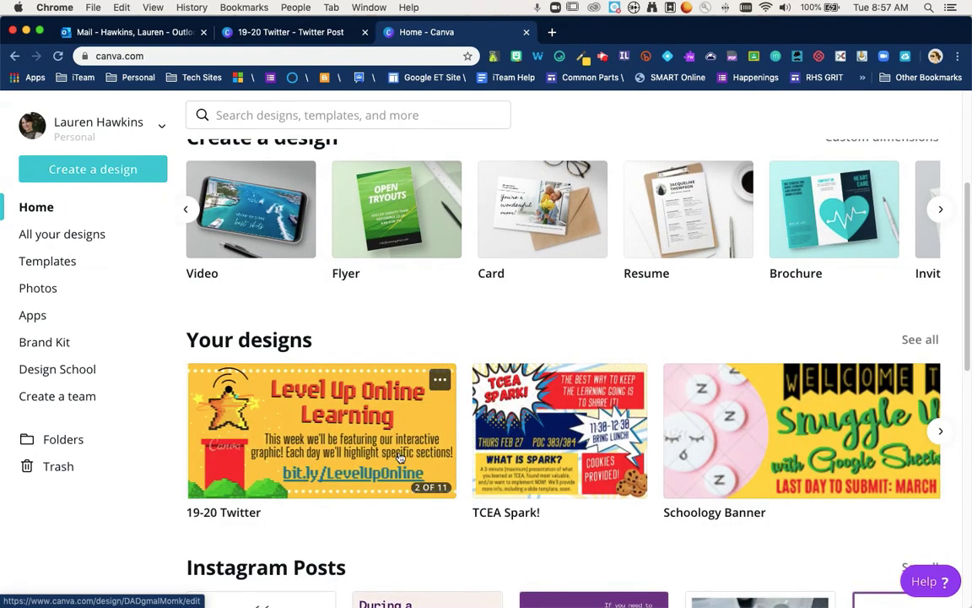
pyautogui.scroll(-4, 400, 457)
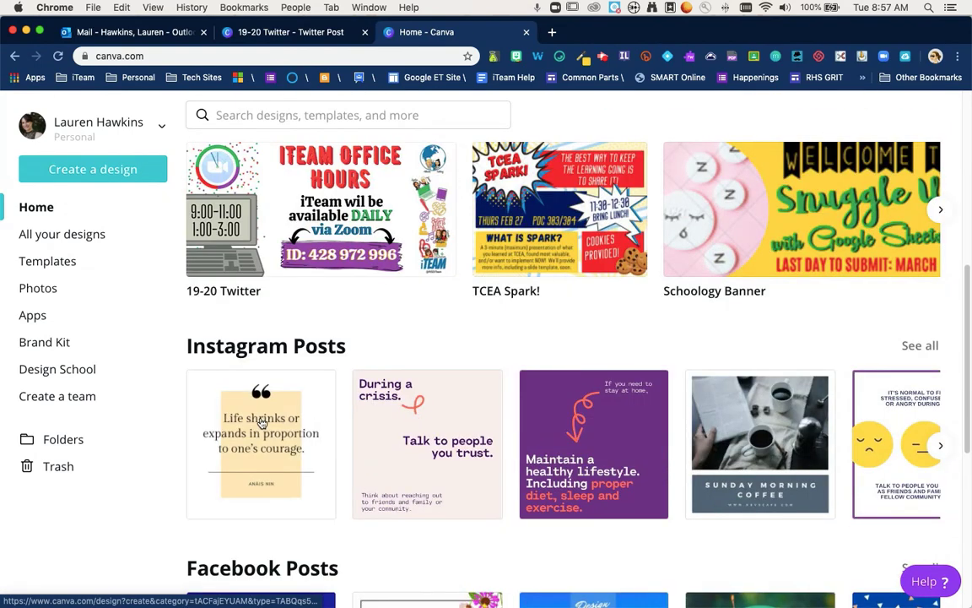
pyautogui.scroll(-2, 262, 422)
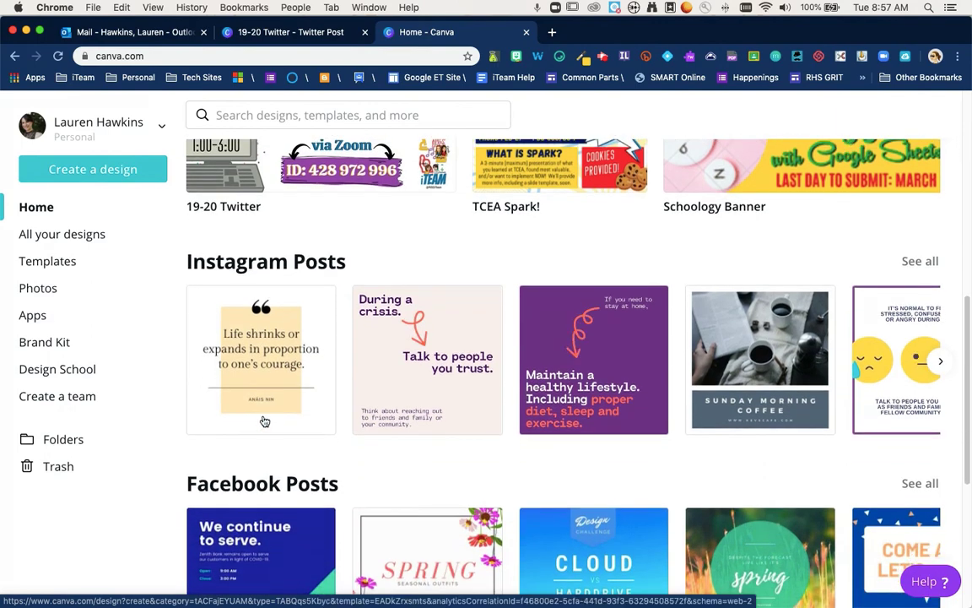
pyautogui.scroll(-4, 557, 371)
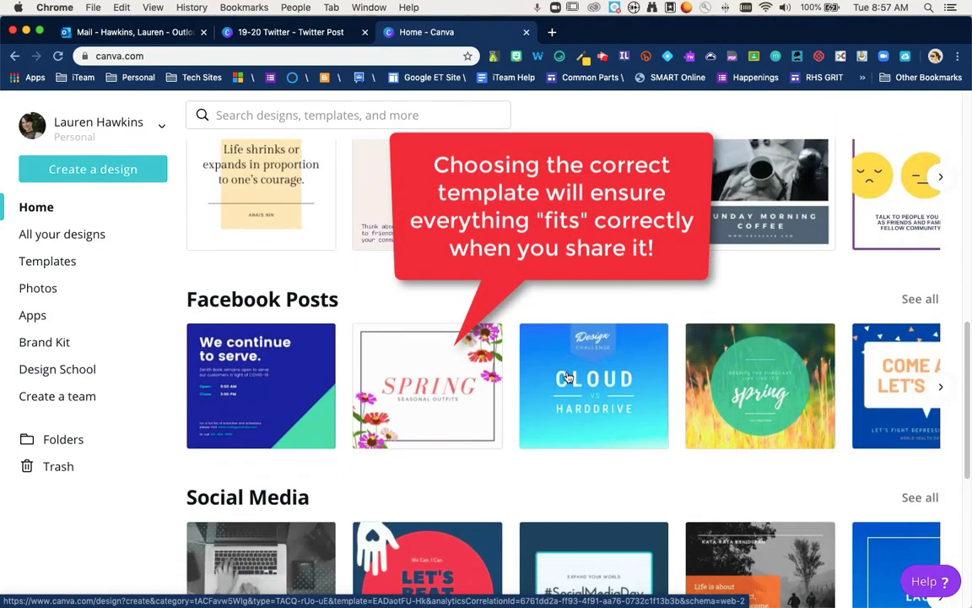
pyautogui.scroll(-5, 568, 377)
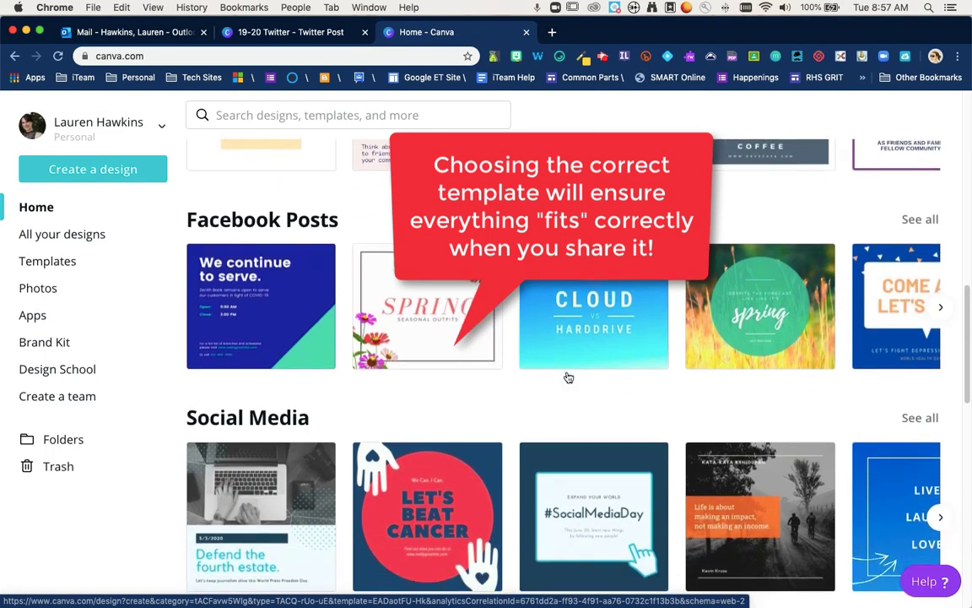
pyautogui.scroll(-8, 568, 377)
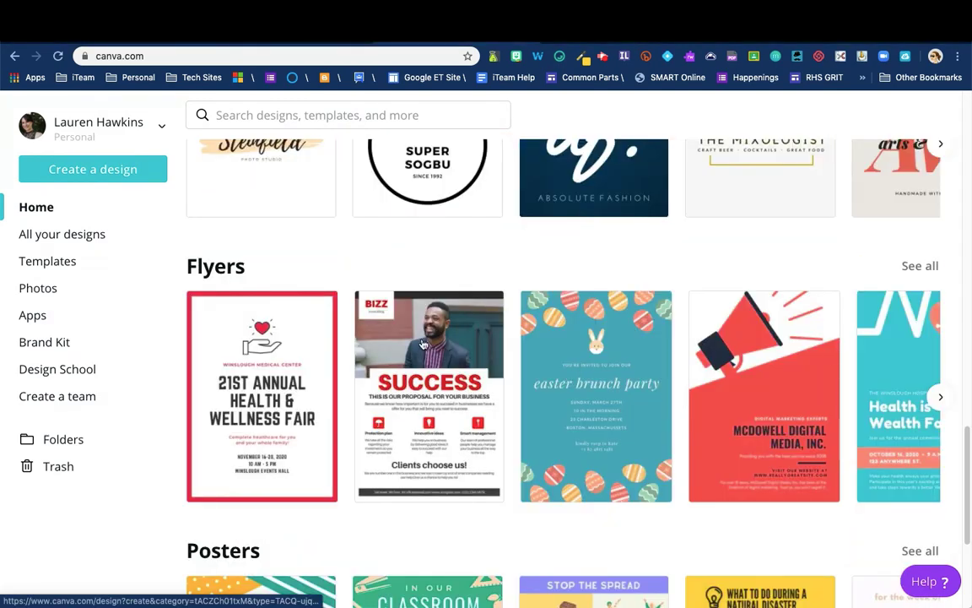
pyautogui.click(738, 380)
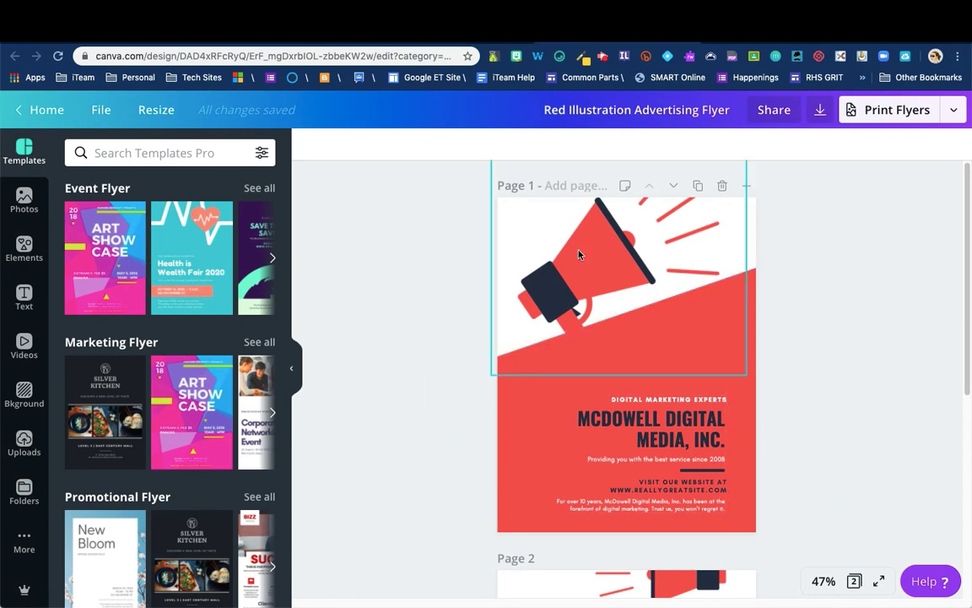
# Step: Find the Yellow Camera Photography Flyer template and apply both of its pages to the design
pyautogui.scroll(-10, 162, 377)
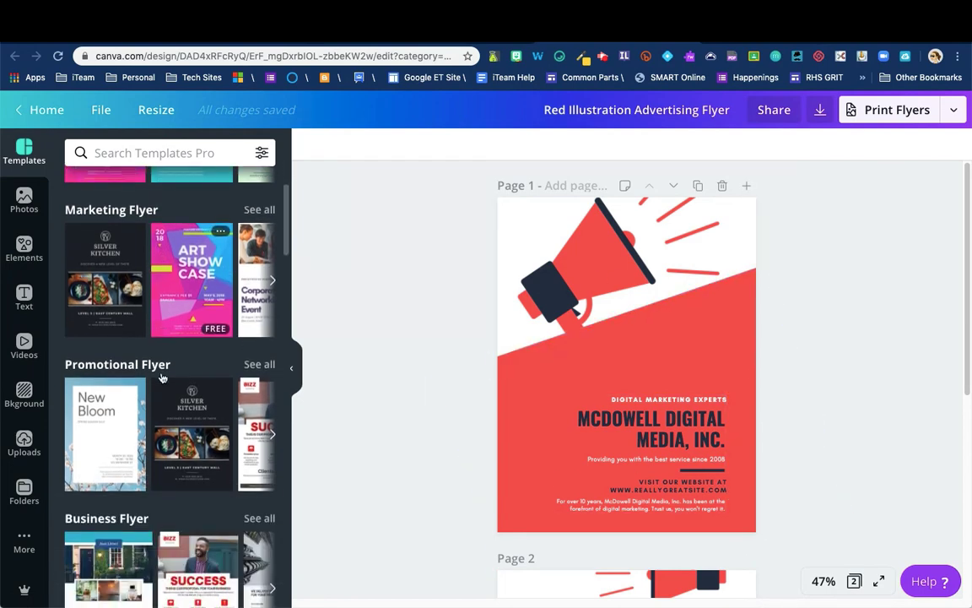
pyautogui.scroll(-3, 162, 377)
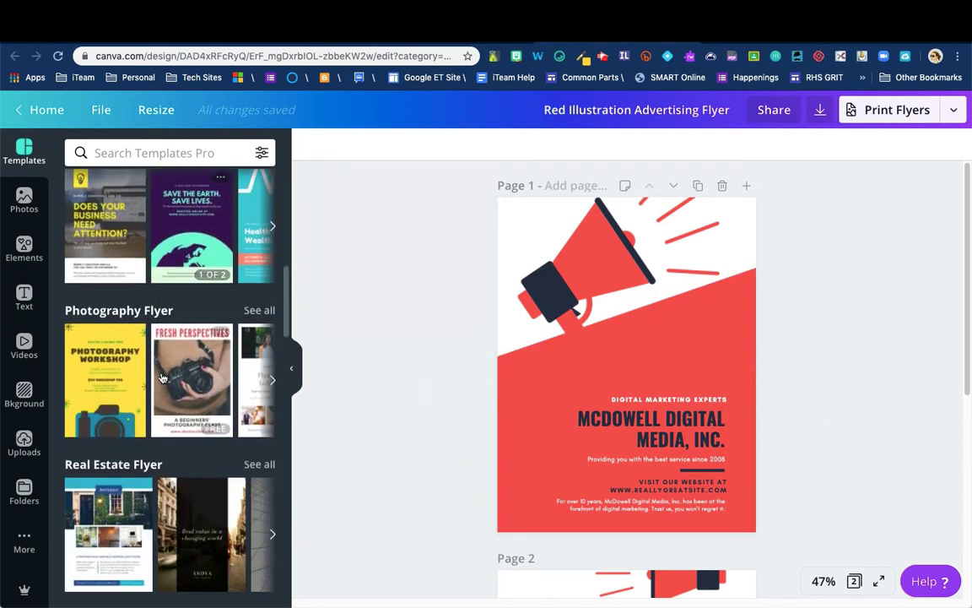
pyautogui.click(107, 382)
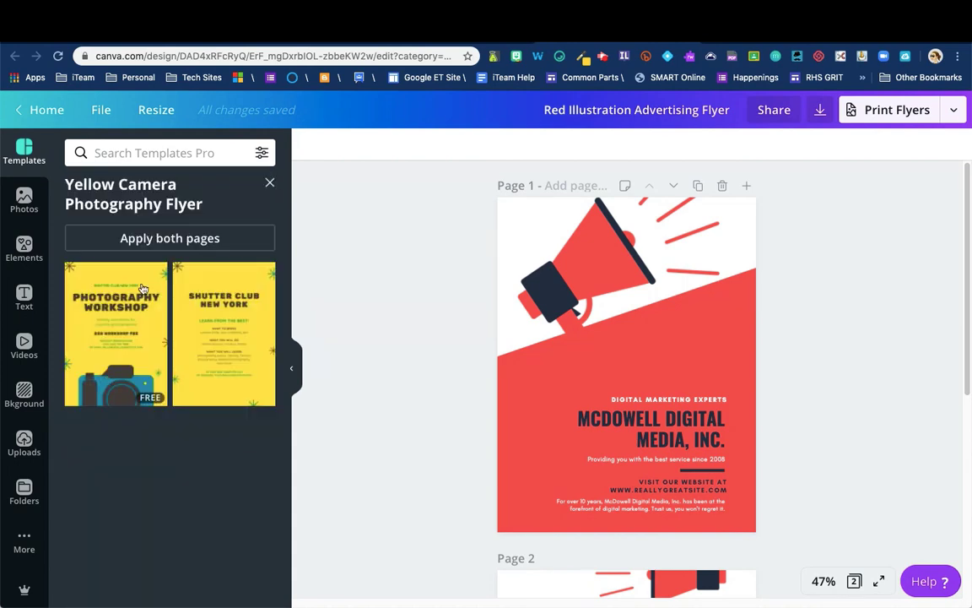
pyautogui.click(147, 238)
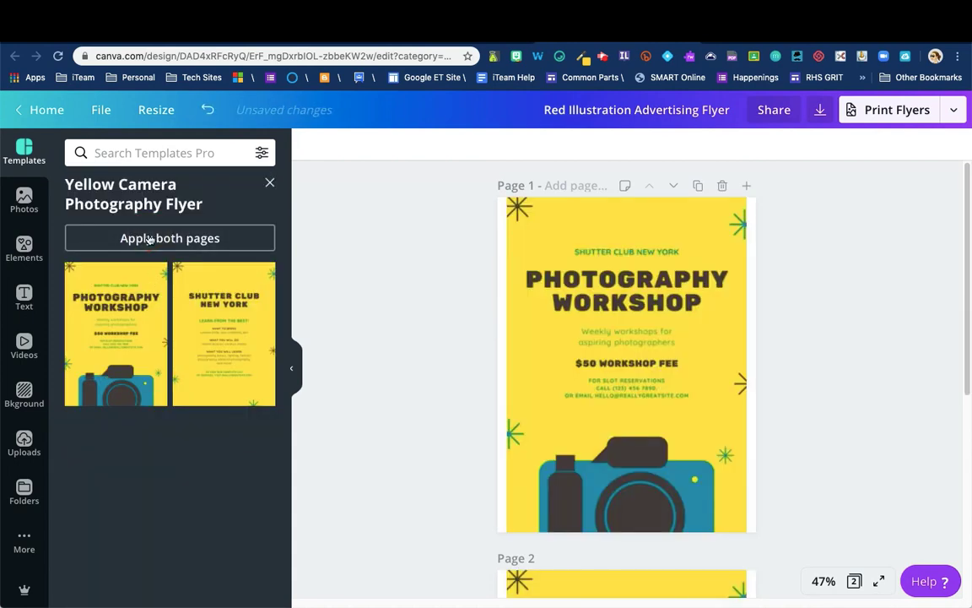
# Step: Rename the design as "Change your Title"
pyautogui.click(631, 113)
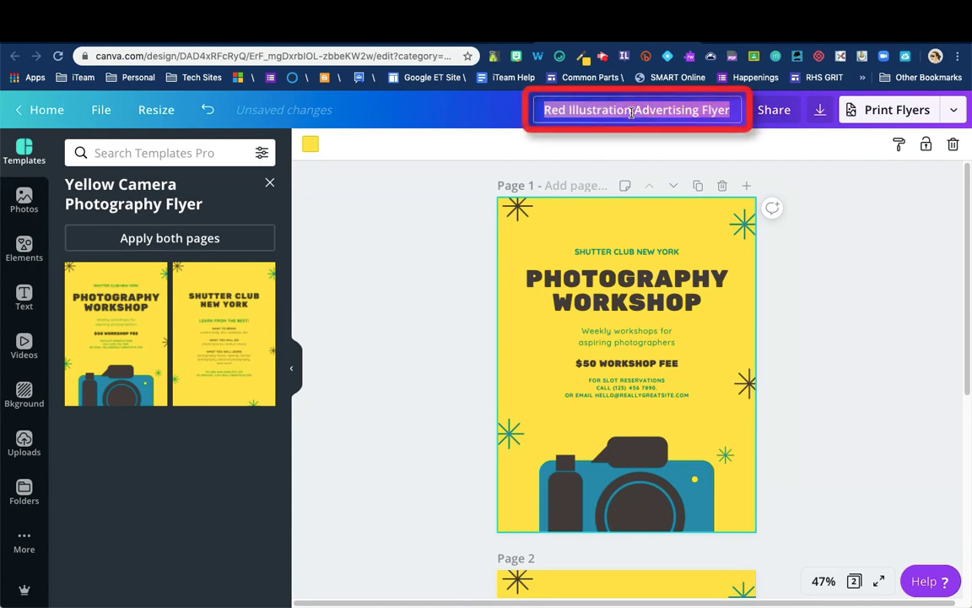
pyautogui.write('Change')
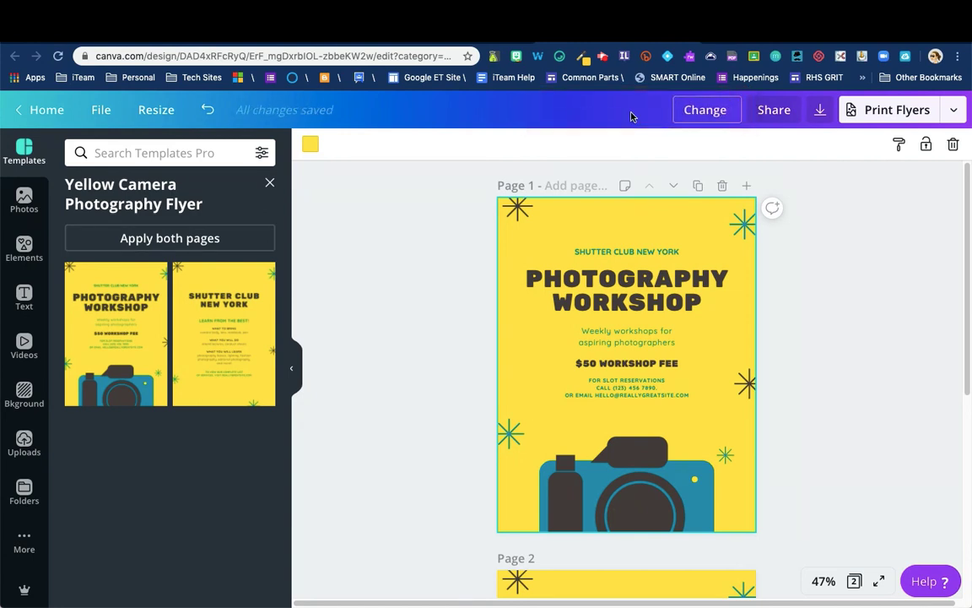
pyautogui.write(' uour Title')
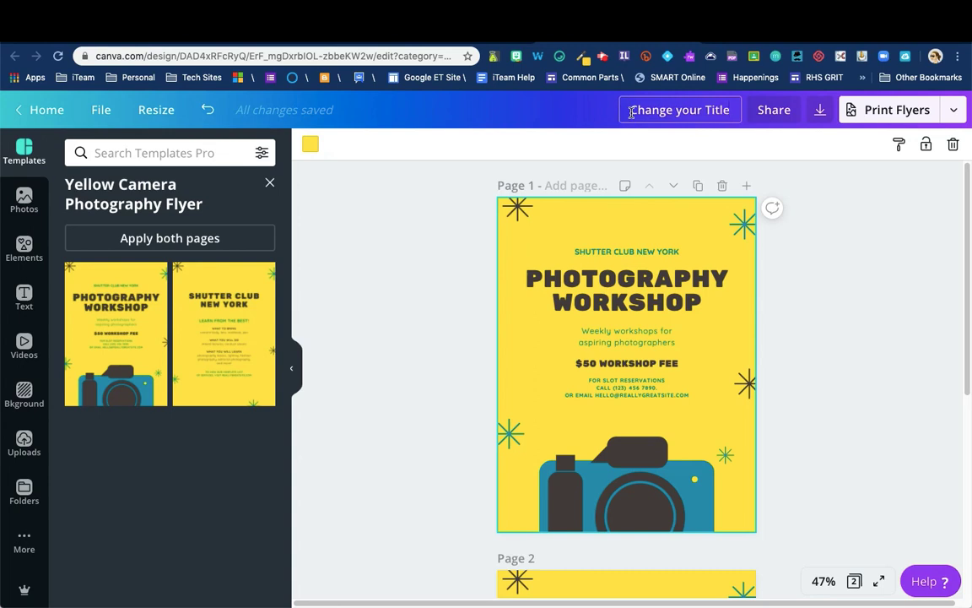
pyautogui.click(424, 287)
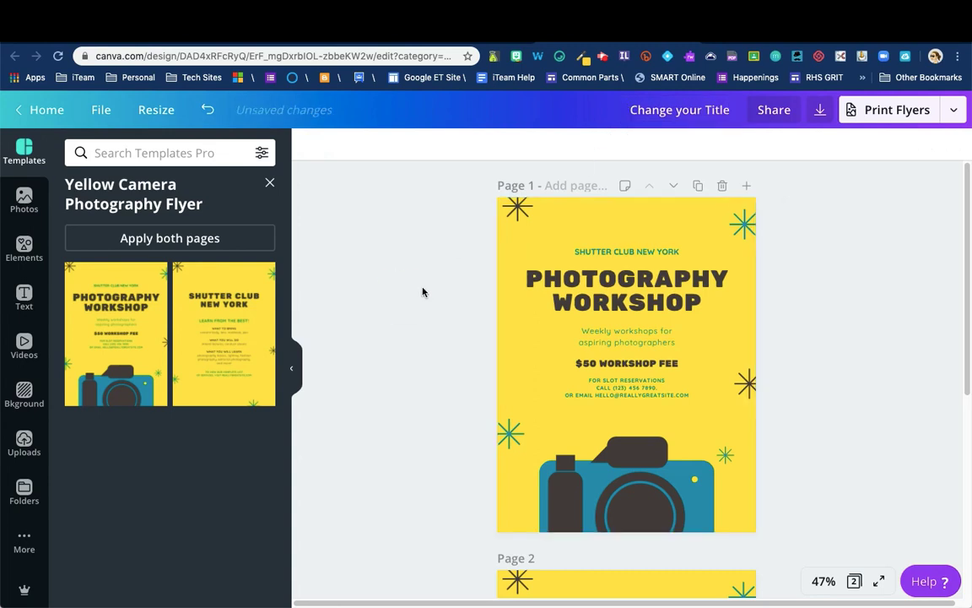
# Step: Select page 1's yellow background, open its color choices and look through the available palettes
pyautogui.click(576, 221)
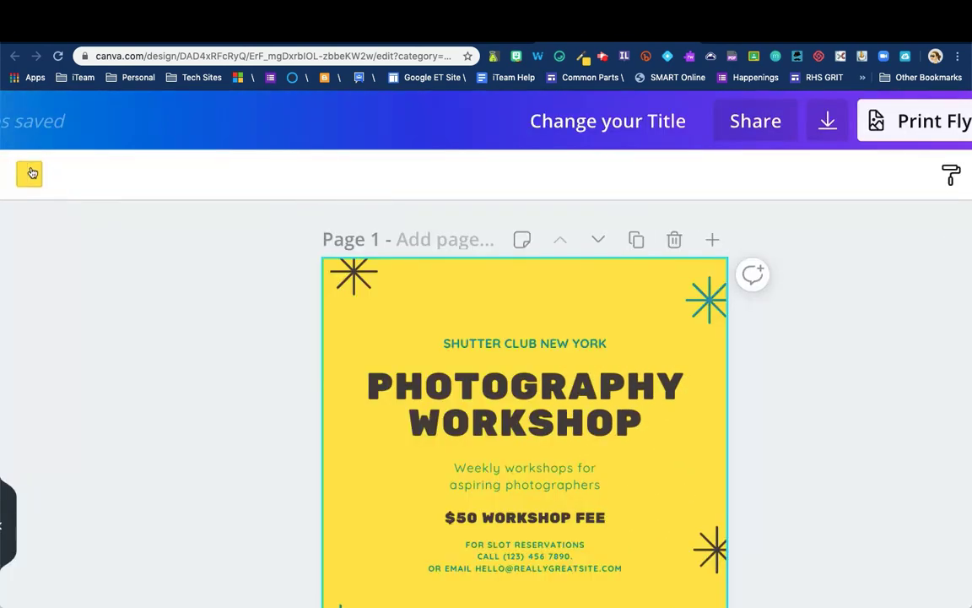
pyautogui.click(33, 172)
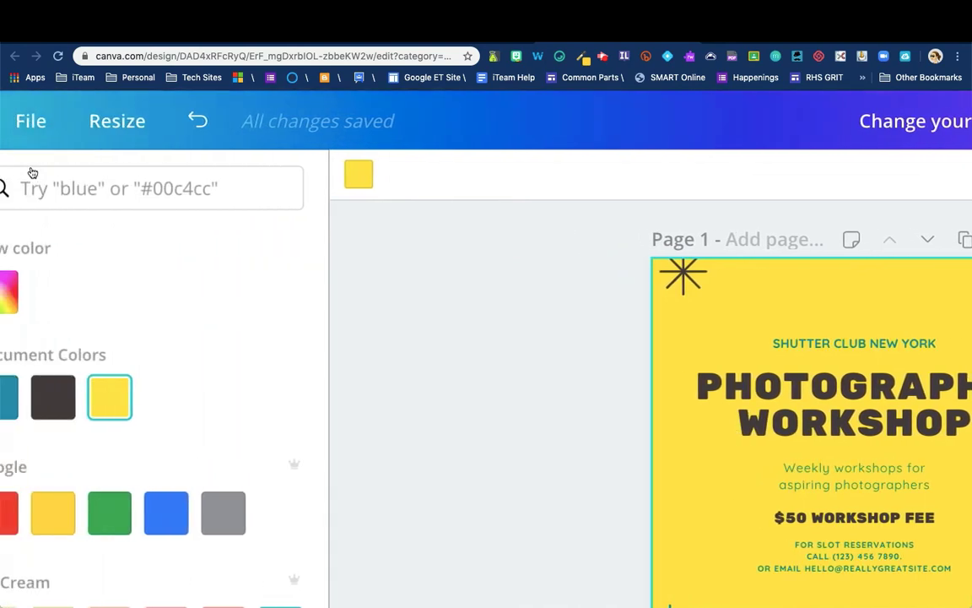
pyautogui.scroll(-10, 230, 243)
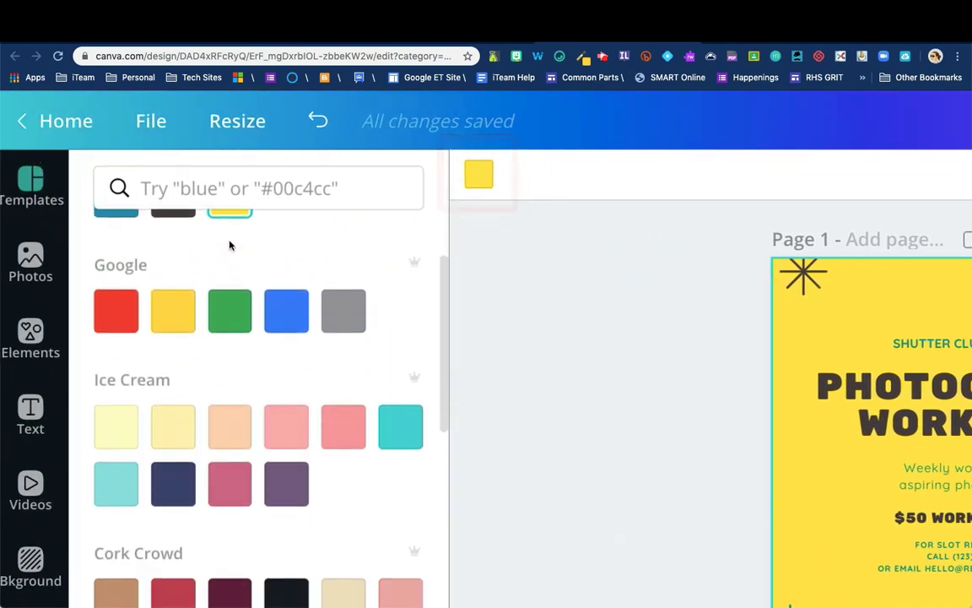
pyautogui.hotkey('ctrl', '0')
pyautogui.scroll(10, 145, 373)
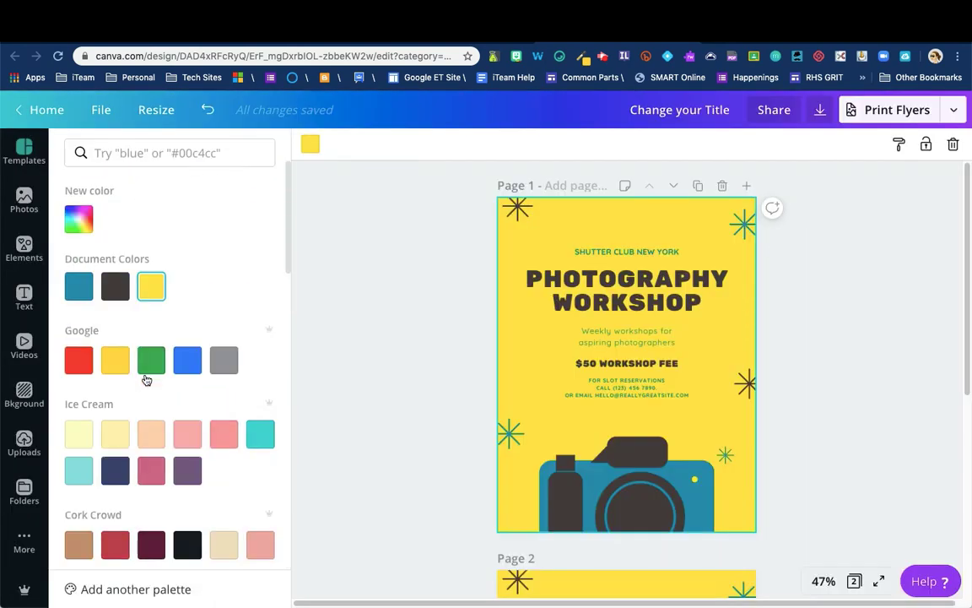
# Step: Try a custom bright green from the color spectrum as page 1's background
pyautogui.click(75, 221)
pyautogui.click(163, 336)
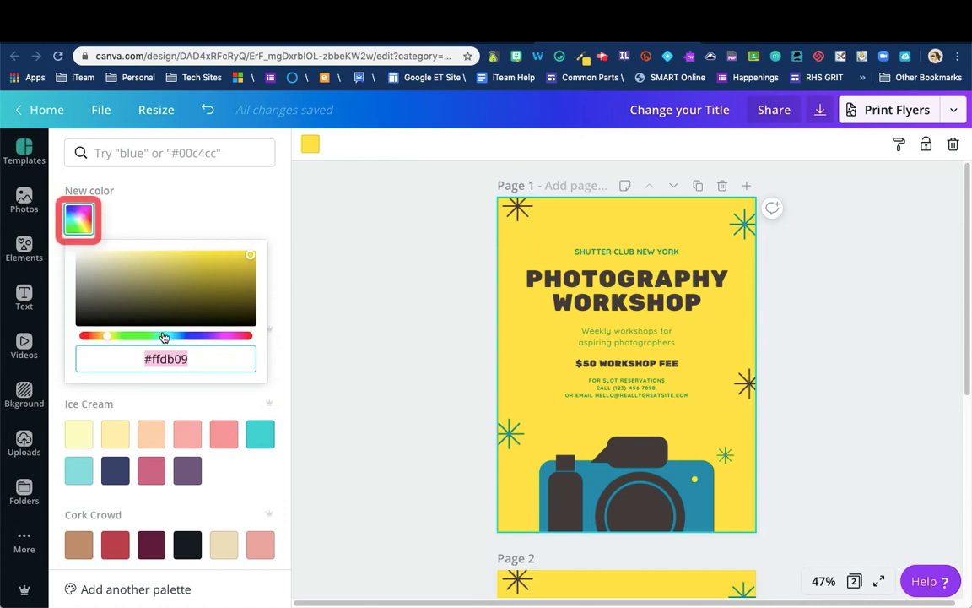
pyautogui.click(113, 337)
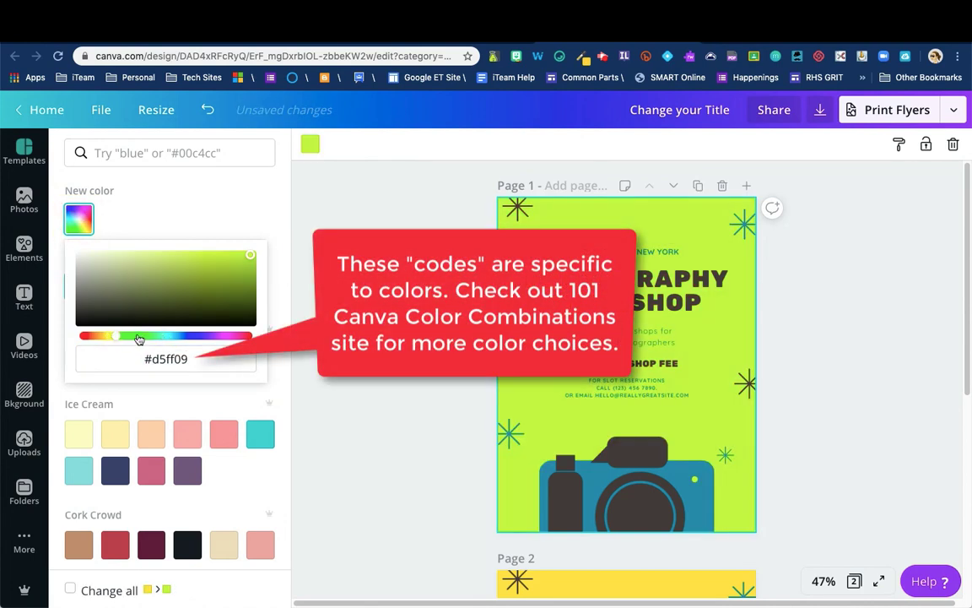
pyautogui.click(139, 337)
# Step: Search the colors for "pink" and set page 1's background to the crimson red of the Pink Berry Cream palette
pyautogui.click(137, 153)
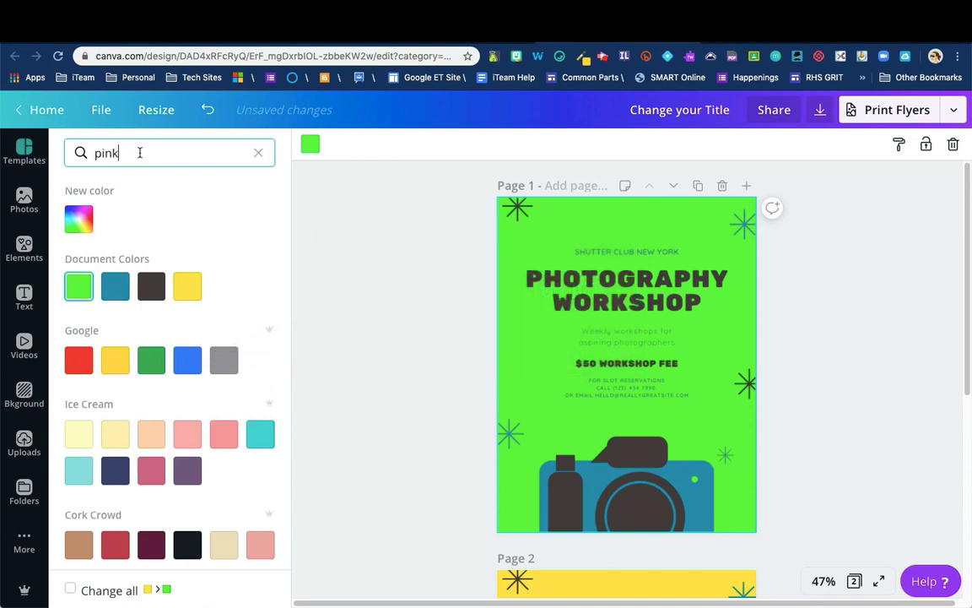
pyautogui.press('Return')
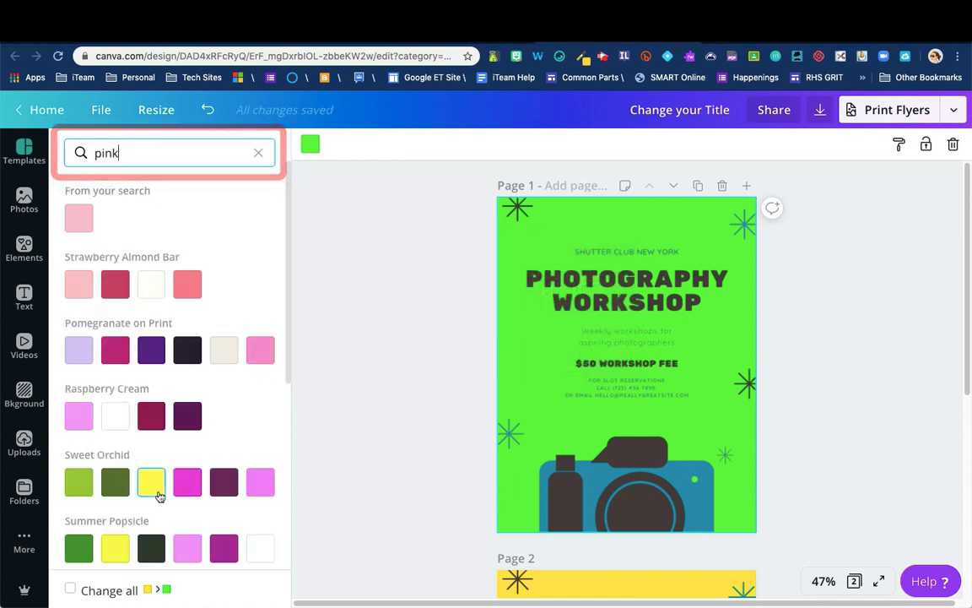
pyautogui.scroll(-5, 157, 496)
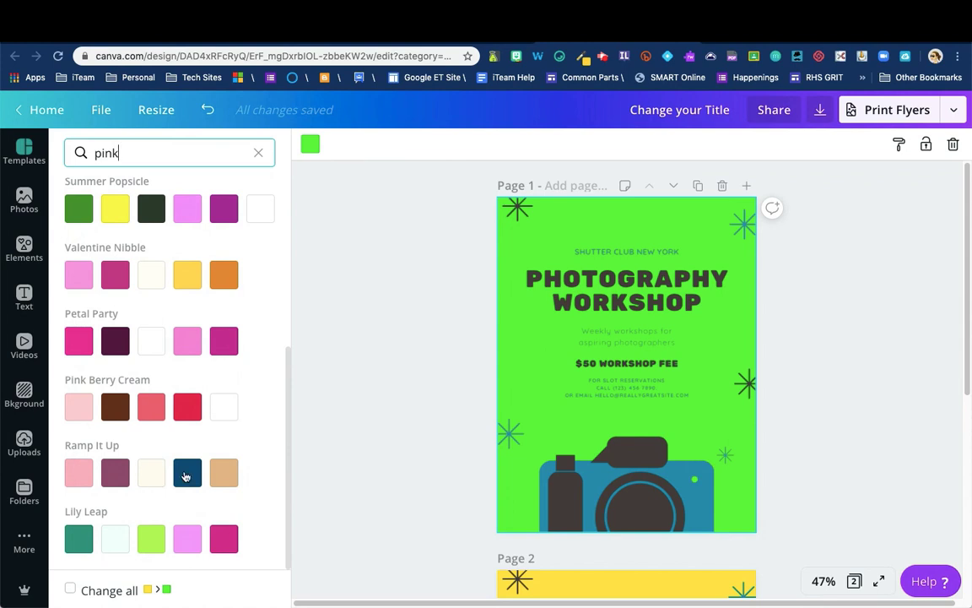
pyautogui.click(187, 408)
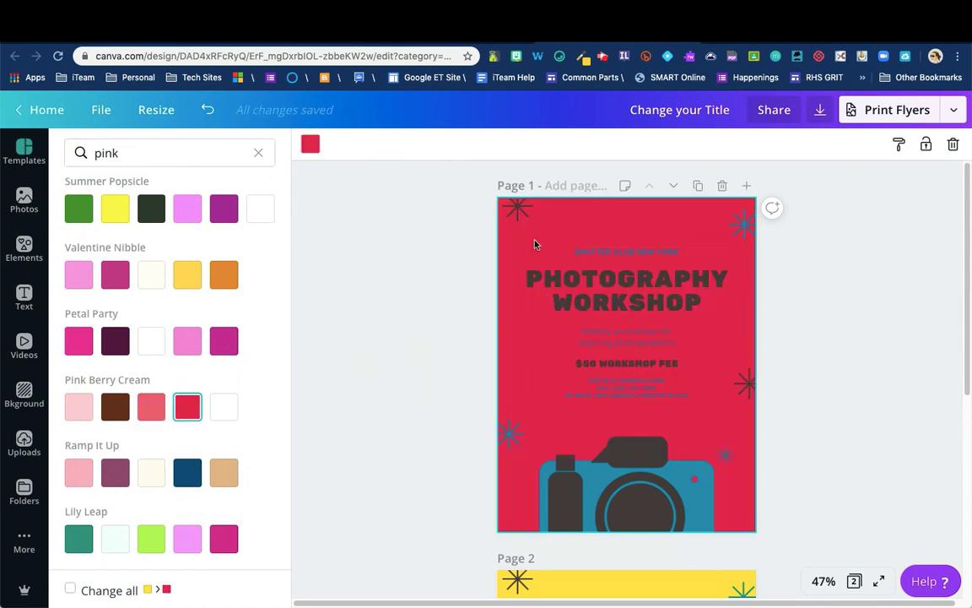
# Step: Recolor the dark starburst in page 1's upper corner with the document's yellow and apply the change to all matching dark elements
pyautogui.click(523, 212)
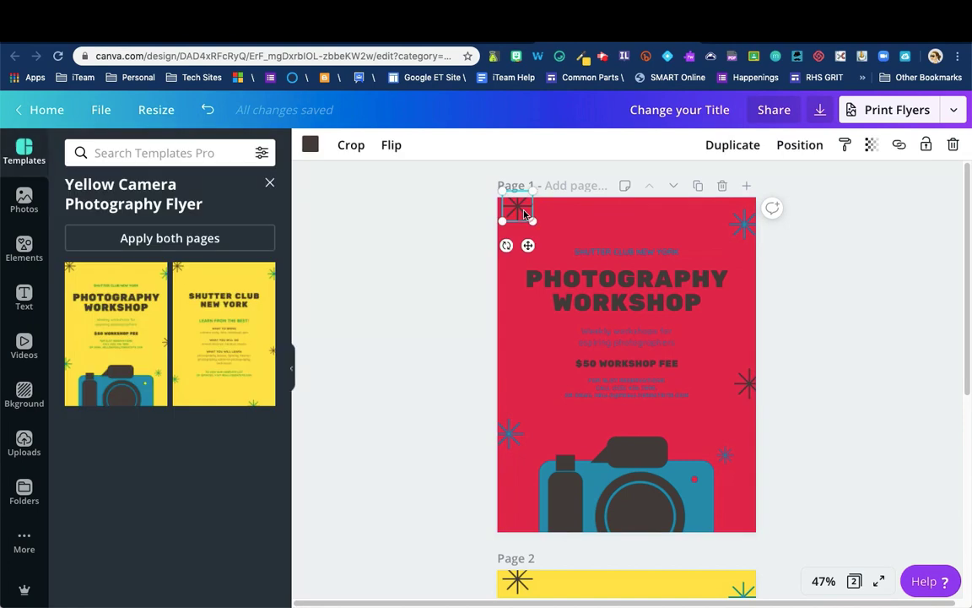
pyautogui.click(311, 146)
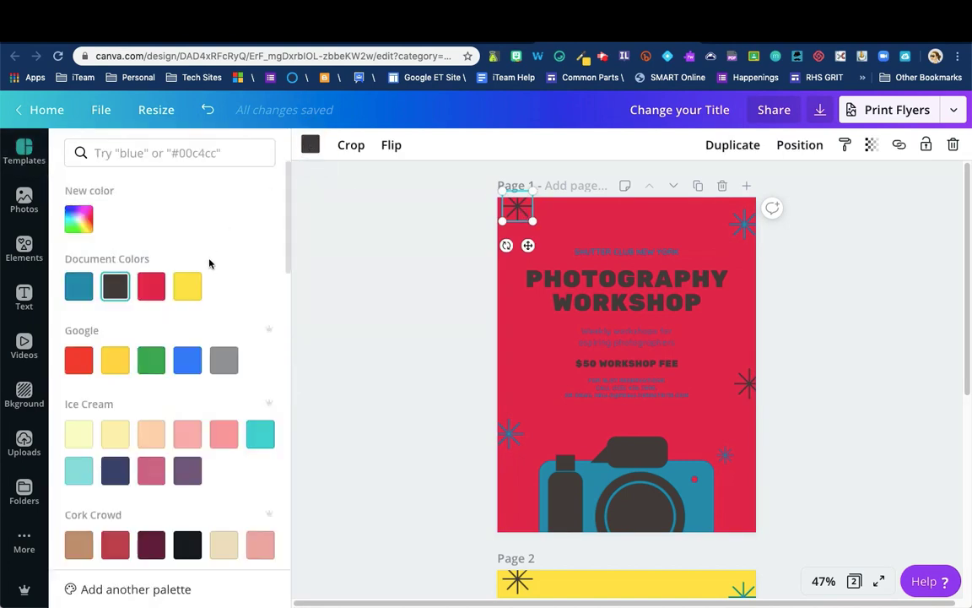
pyautogui.click(190, 285)
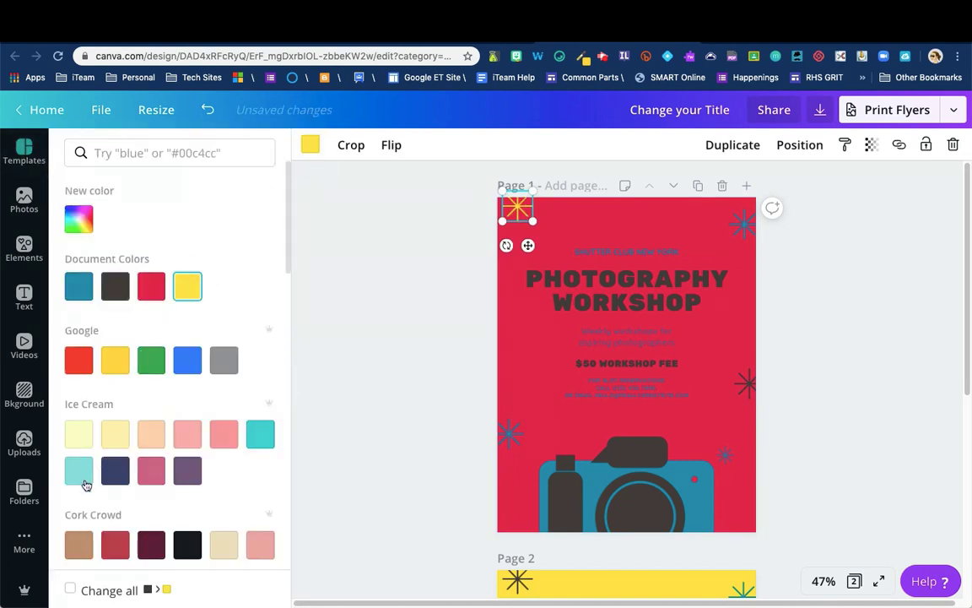
pyautogui.click(71, 590)
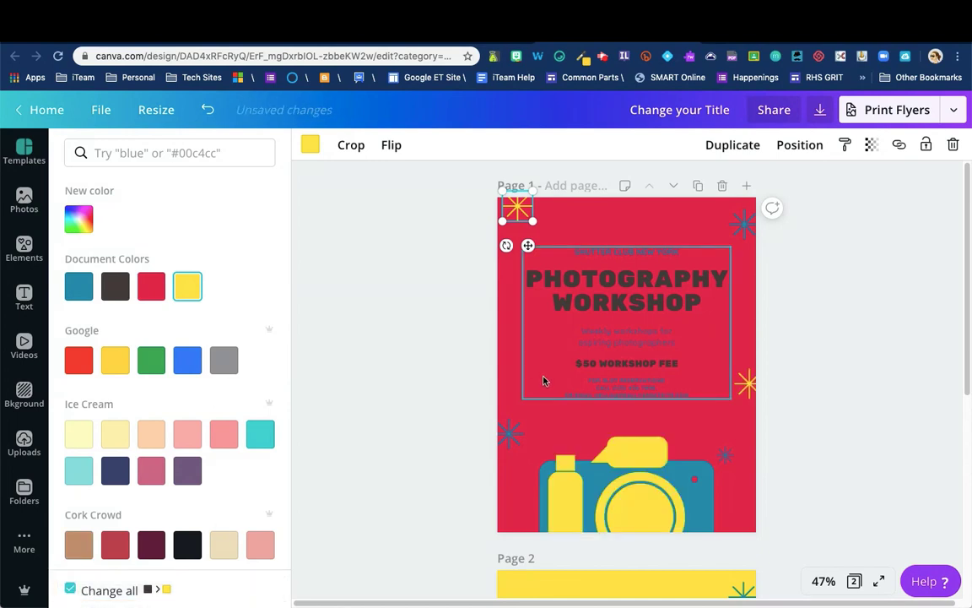
# Step: Recolor the camera's blue body and the matching blue starbursts with the pink of the Ice Cream palette
pyautogui.click(700, 492)
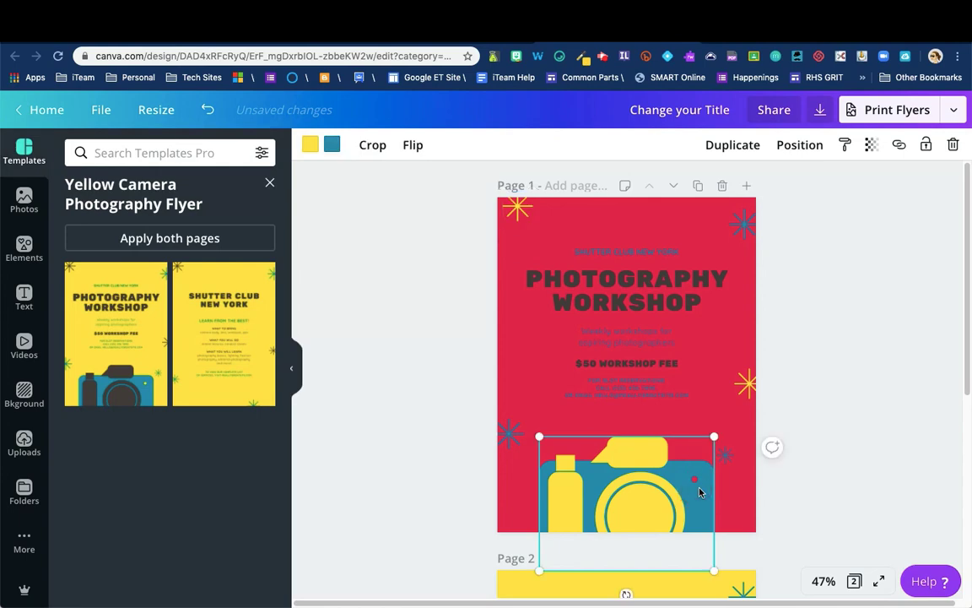
pyautogui.click(335, 150)
pyautogui.click(189, 433)
# Step: Ungroup page 1's text block into separate text boxes
pyautogui.click(596, 280)
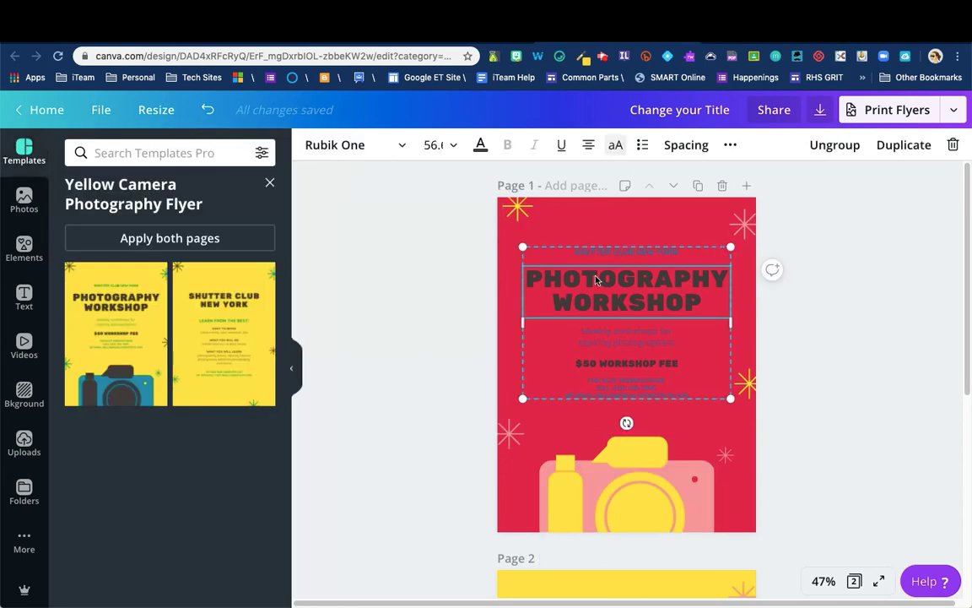
pyautogui.click(599, 252)
pyautogui.click(595, 281)
pyautogui.click(608, 342)
pyautogui.click(603, 365)
pyautogui.click(615, 384)
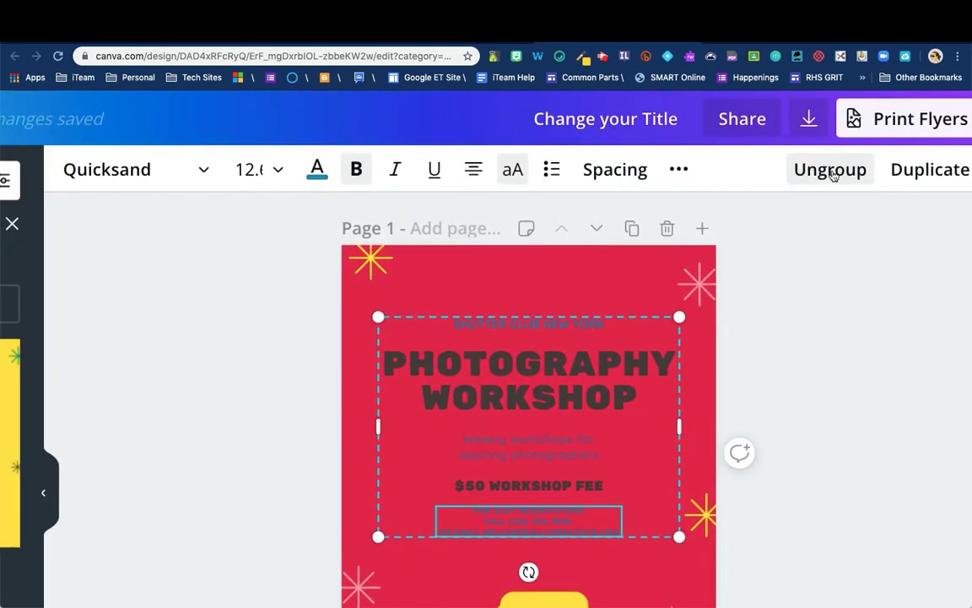
pyautogui.click(836, 149)
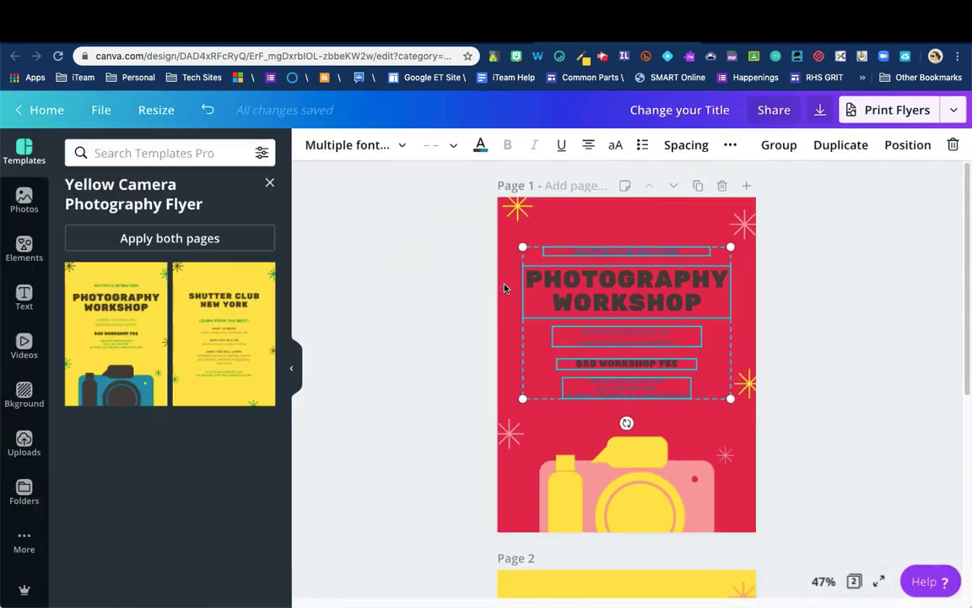
pyautogui.click(491, 523)
# Step: Move the slot reservation contact text down to just above the camera and color it white (#ffffff)
pyautogui.moveTo(631, 398); pyautogui.dragTo(632, 427)
pyautogui.click(481, 149)
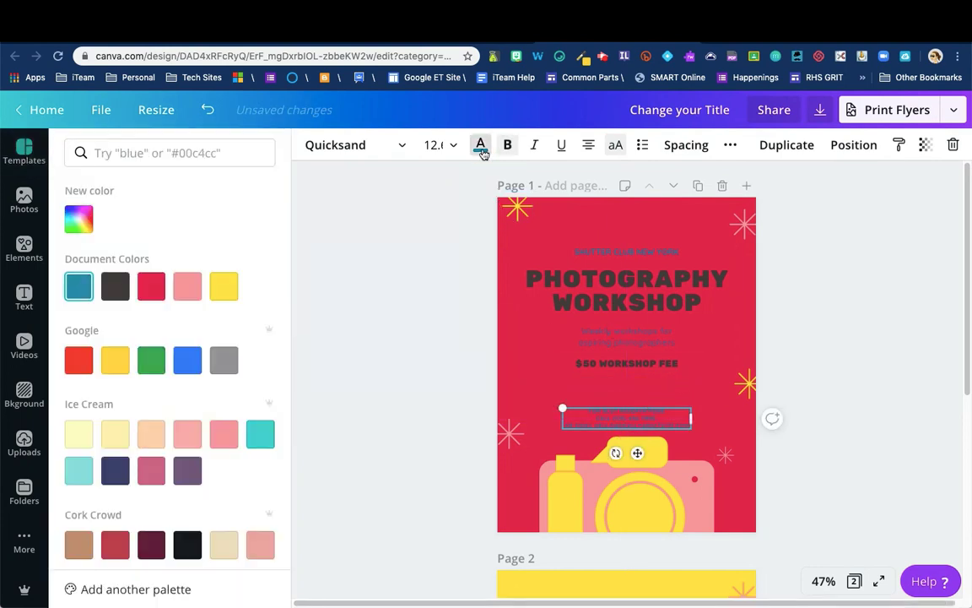
pyautogui.click(81, 222)
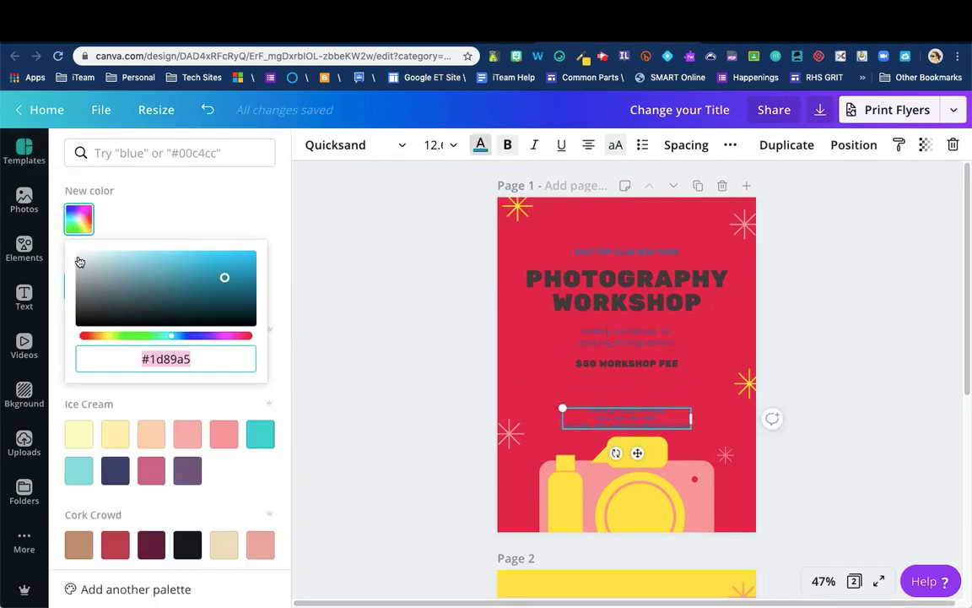
pyautogui.moveTo(225, 277); pyautogui.dragTo(74, 241)
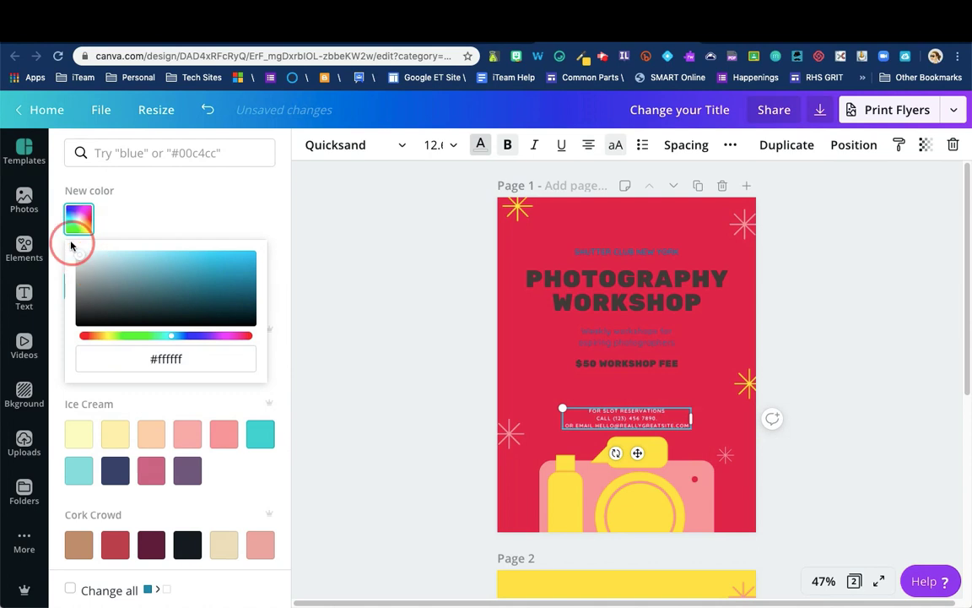
# Step: Color the PHOTOGRAPHY WORKSHOP heading with the document's yellow and set its font to Akzentica SemiBold
pyautogui.click(608, 284)
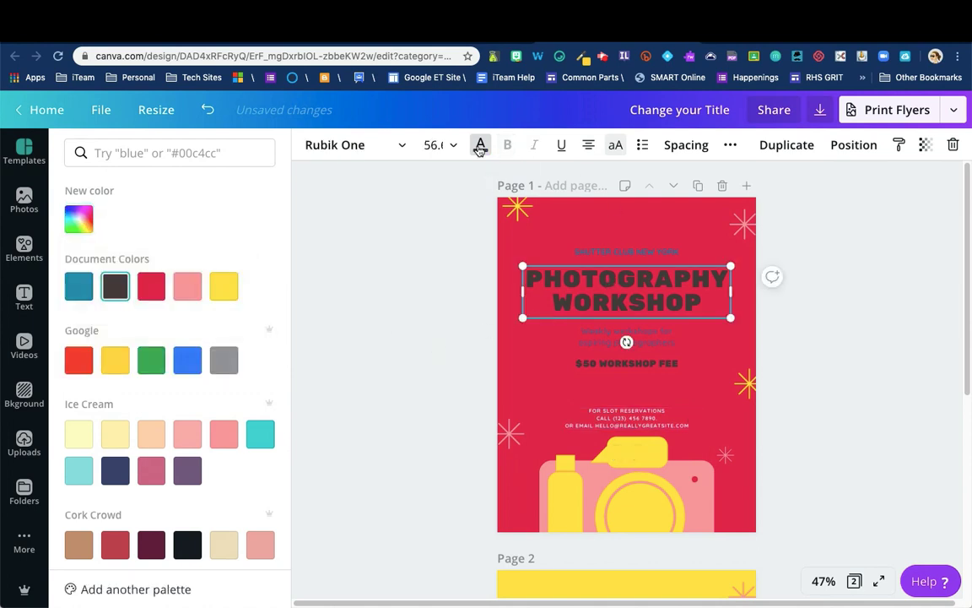
pyautogui.click(224, 285)
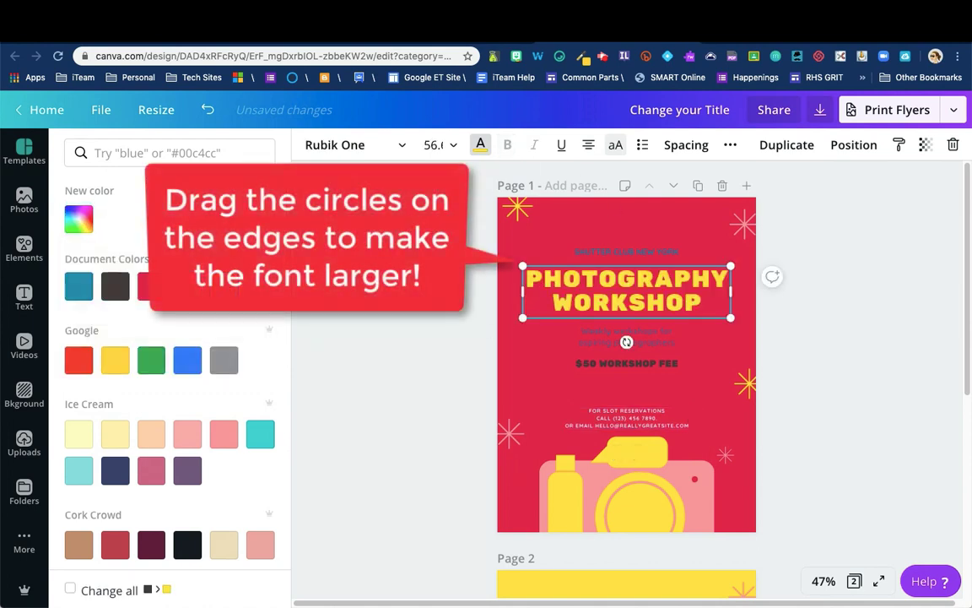
pyautogui.click(352, 148)
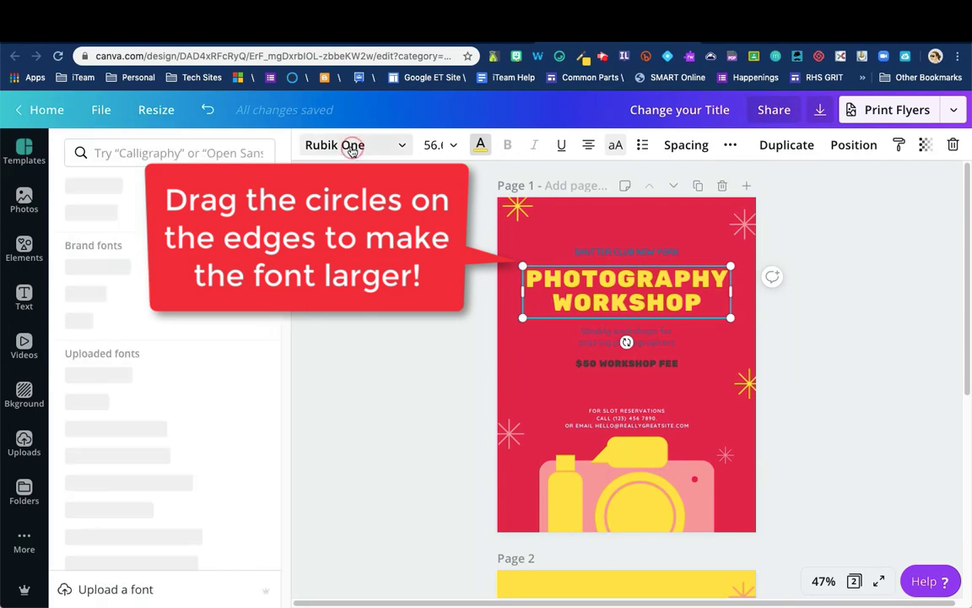
pyautogui.scroll(-5, 102, 464)
pyautogui.scroll(-5, 101, 462)
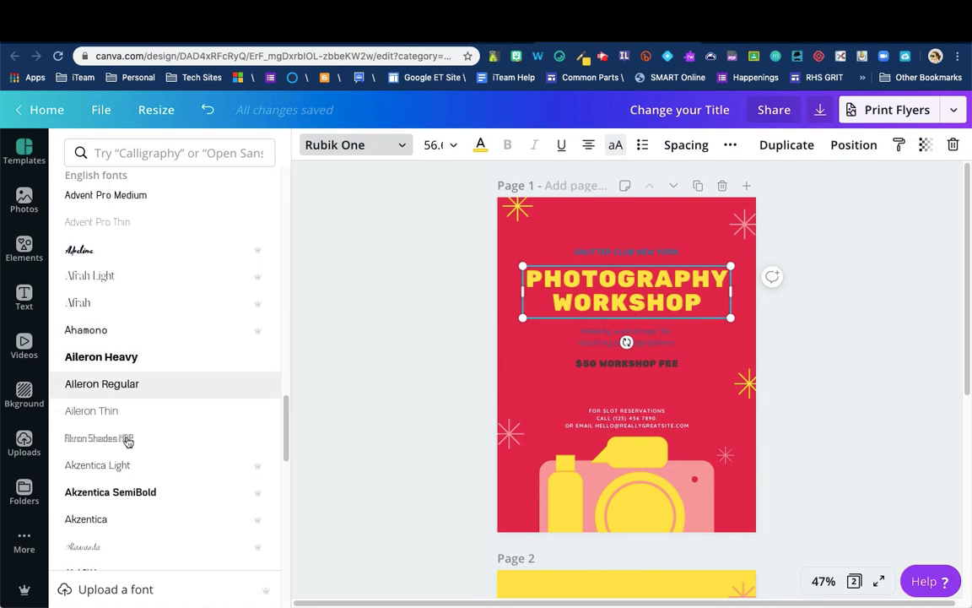
pyautogui.click(126, 494)
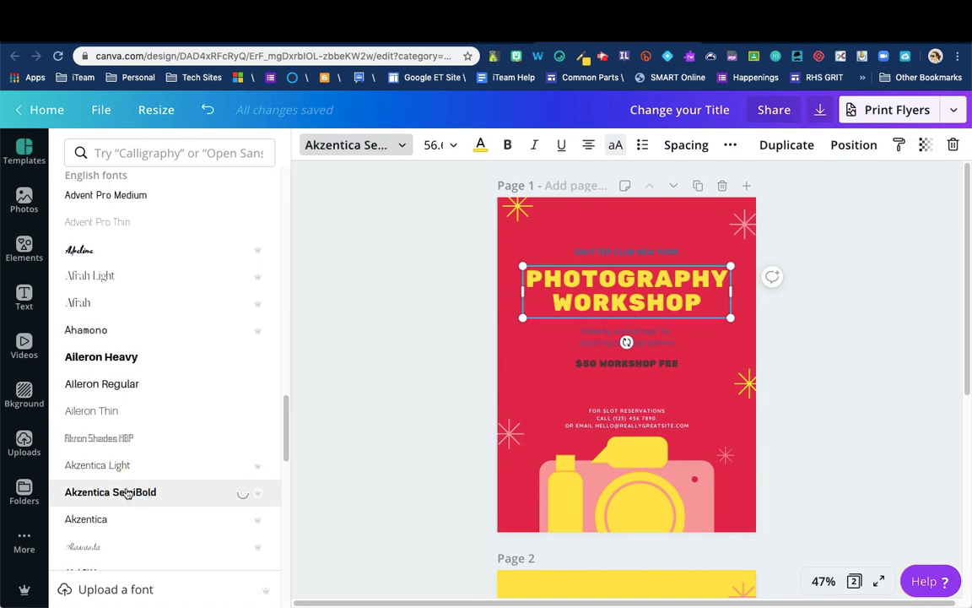
# Step: Try the uppercase toggle and the text alignment options on the PHOTOGRAPHY WORKSHOP heading, ending on uppercase and centered
pyautogui.click(615, 148)
pyautogui.click(616, 149)
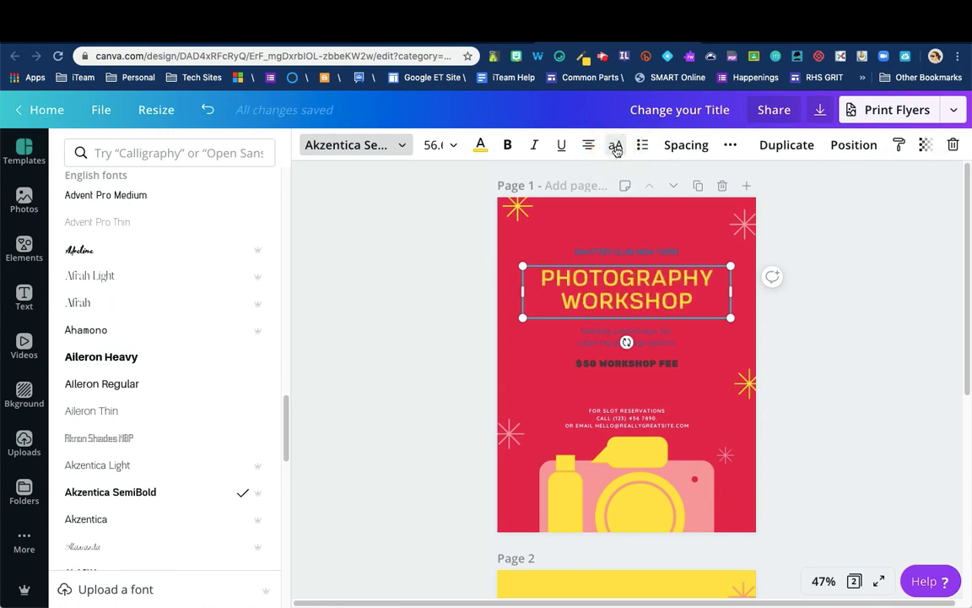
pyautogui.click(616, 148)
pyautogui.click(616, 149)
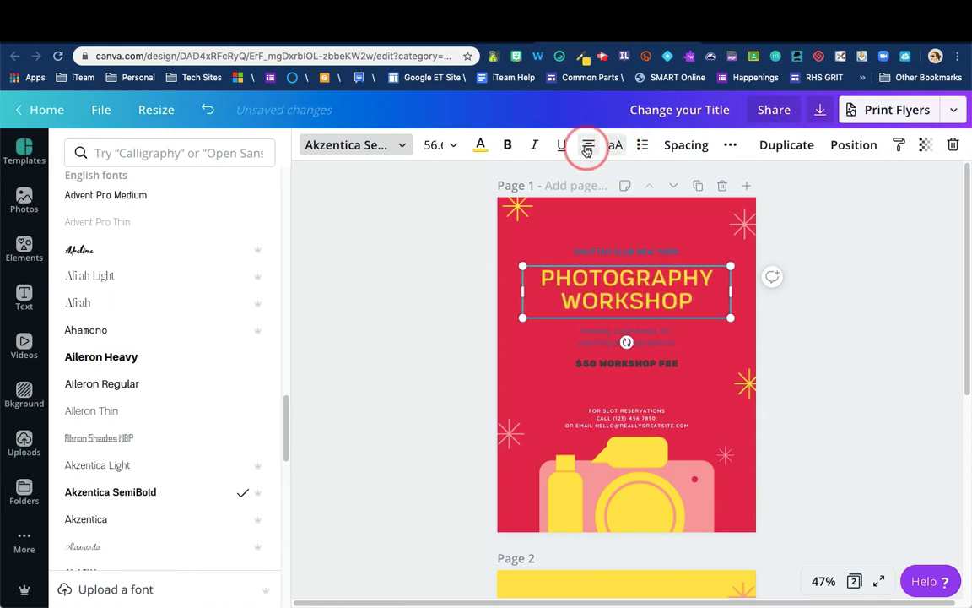
pyautogui.click(588, 149)
pyautogui.click(588, 149)
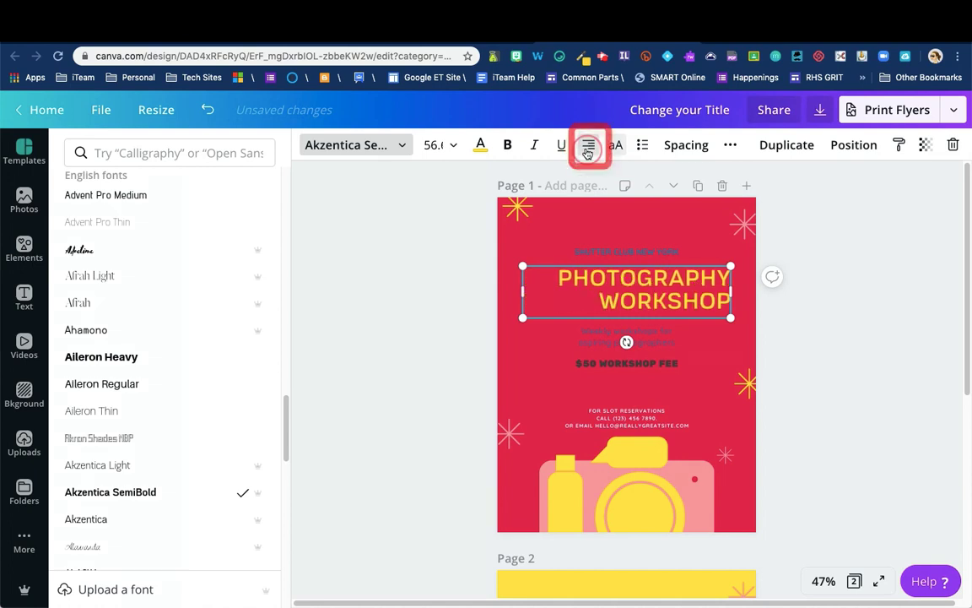
pyautogui.click(588, 149)
pyautogui.click(588, 149)
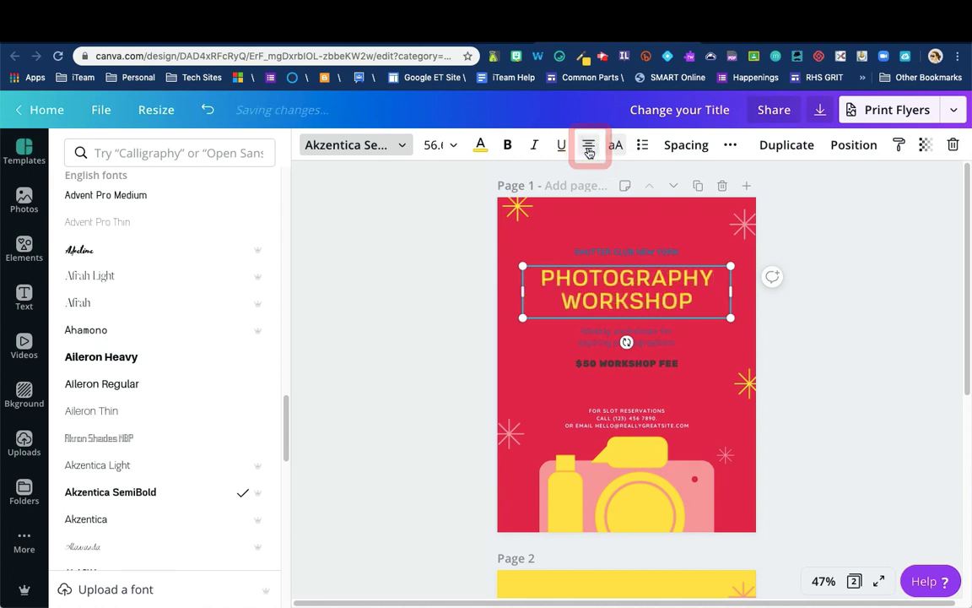
# Step: Widen the letter spacing of the PHOTOGRAPHY WORKSHOP heading
pyautogui.click(693, 148)
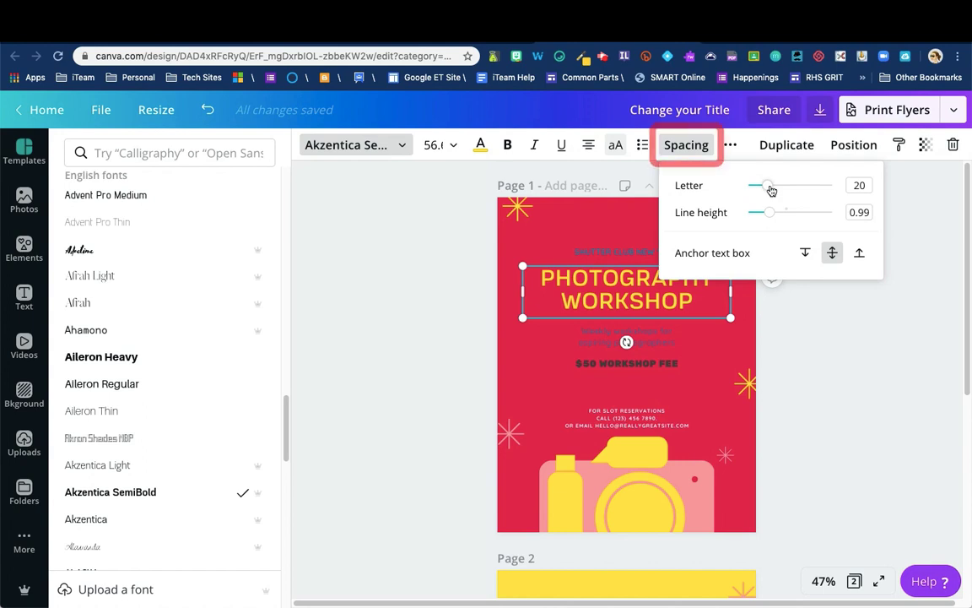
pyautogui.moveTo(770, 187); pyautogui.dragTo(768, 215)
pyautogui.click(815, 357)
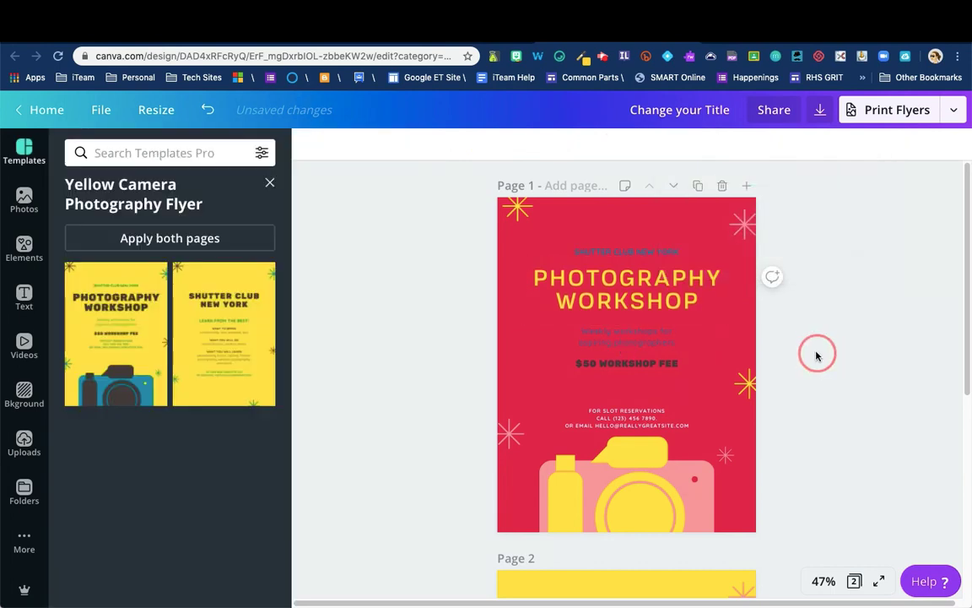
# Step: Lock page 1's red background and move the yellow starburst slightly further into the page's upper-left corner
pyautogui.click(677, 224)
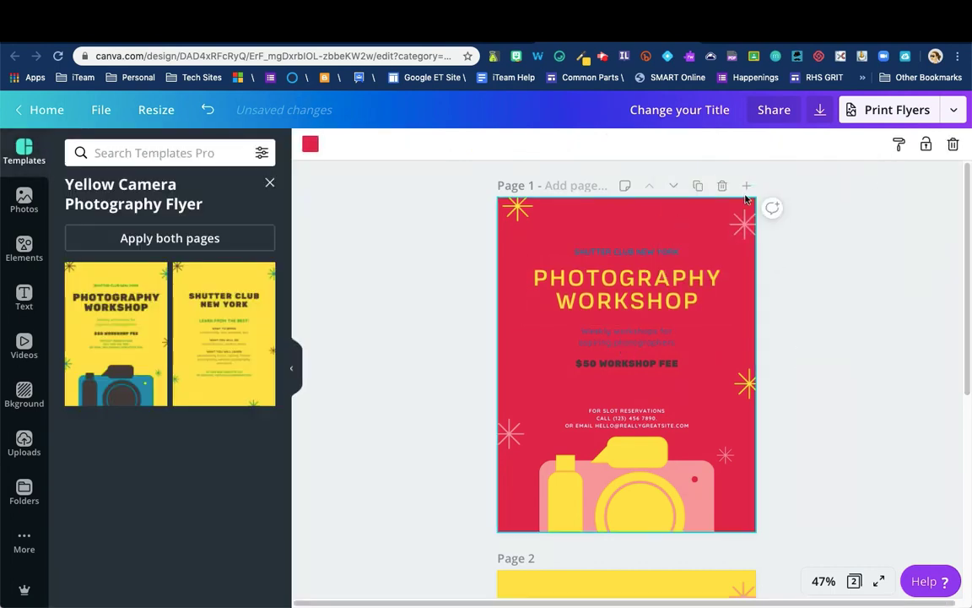
pyautogui.click(925, 145)
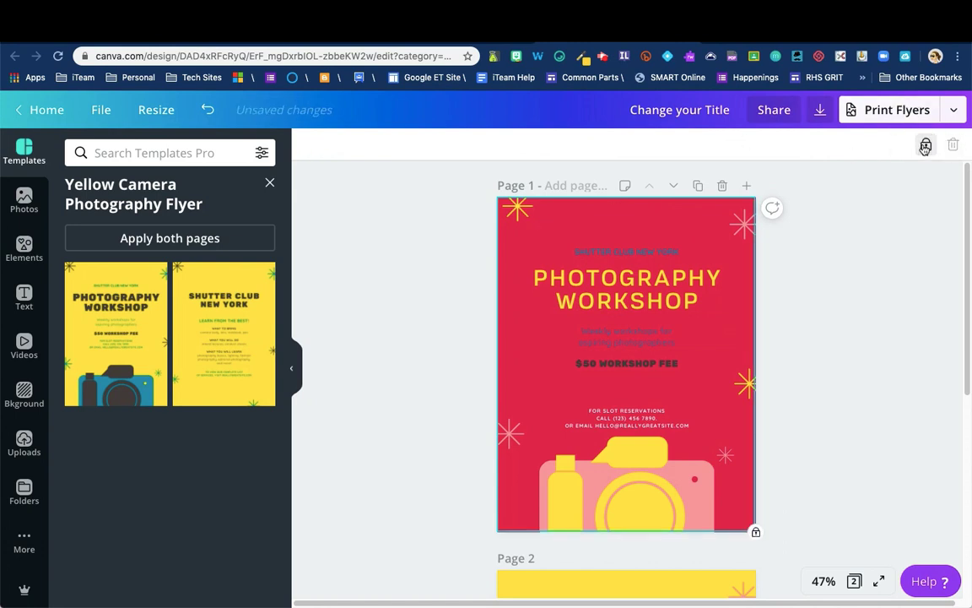
pyautogui.click(516, 208)
pyautogui.moveTo(528, 244); pyautogui.dragTo(520, 242)
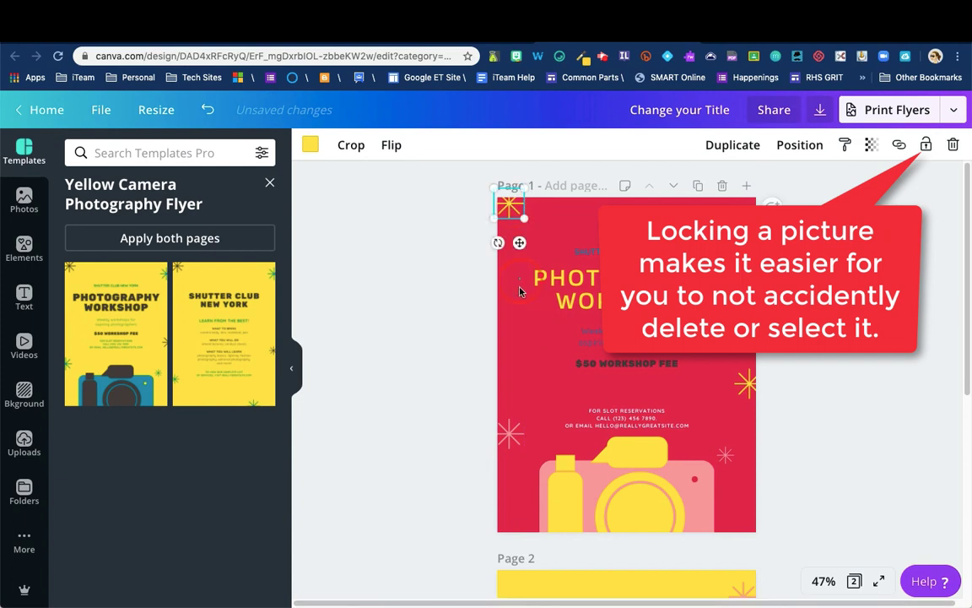
pyautogui.click(515, 388)
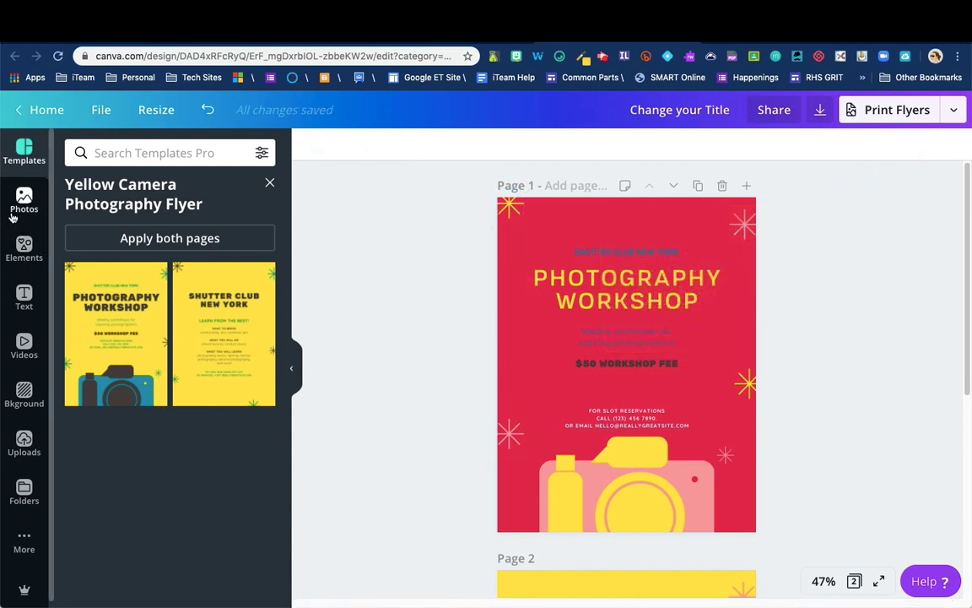
# Step: Delete the large camera illustration from page 1 and search the elements for "camera"
pyautogui.click(634, 479)
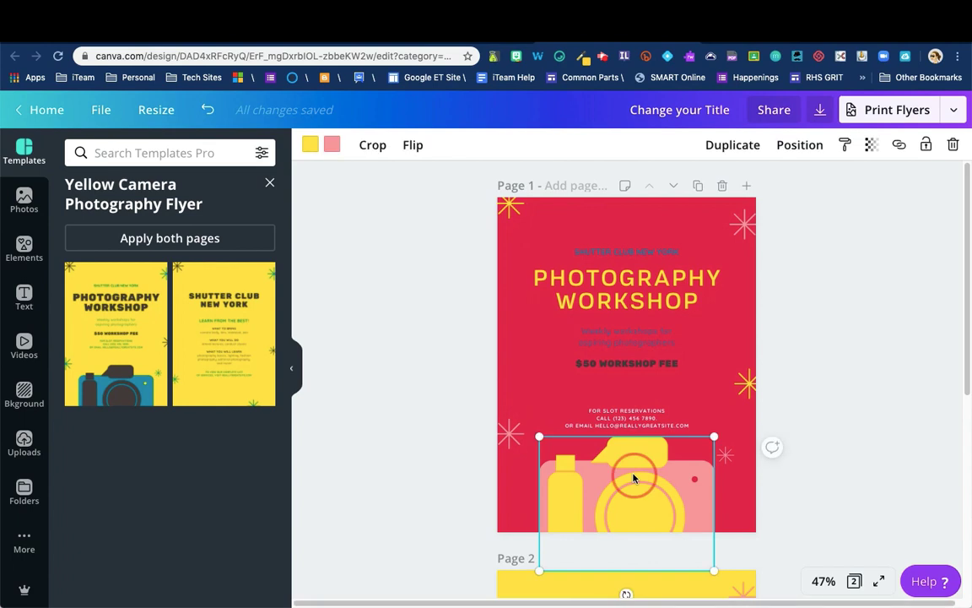
pyautogui.click(954, 145)
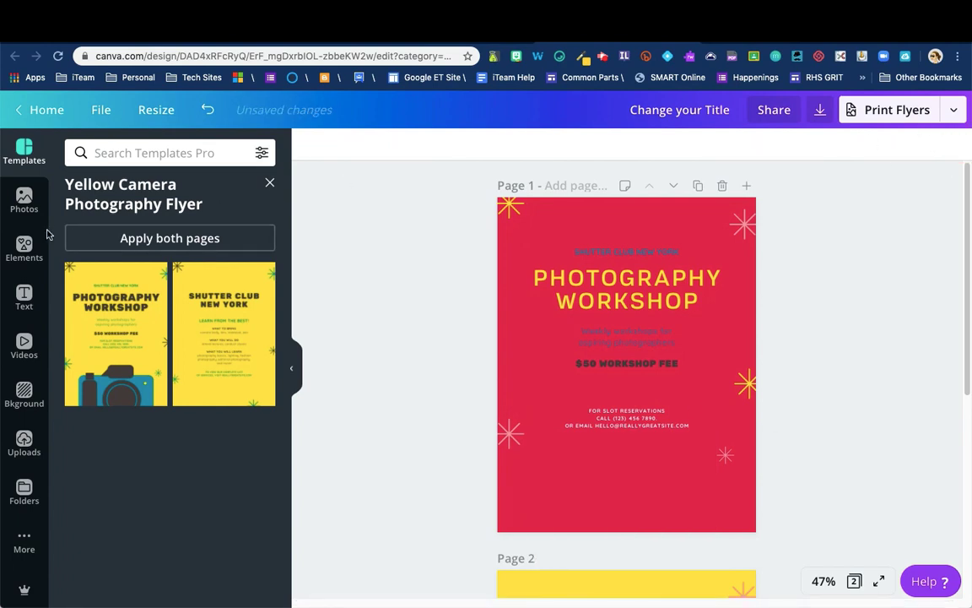
pyautogui.click(23, 245)
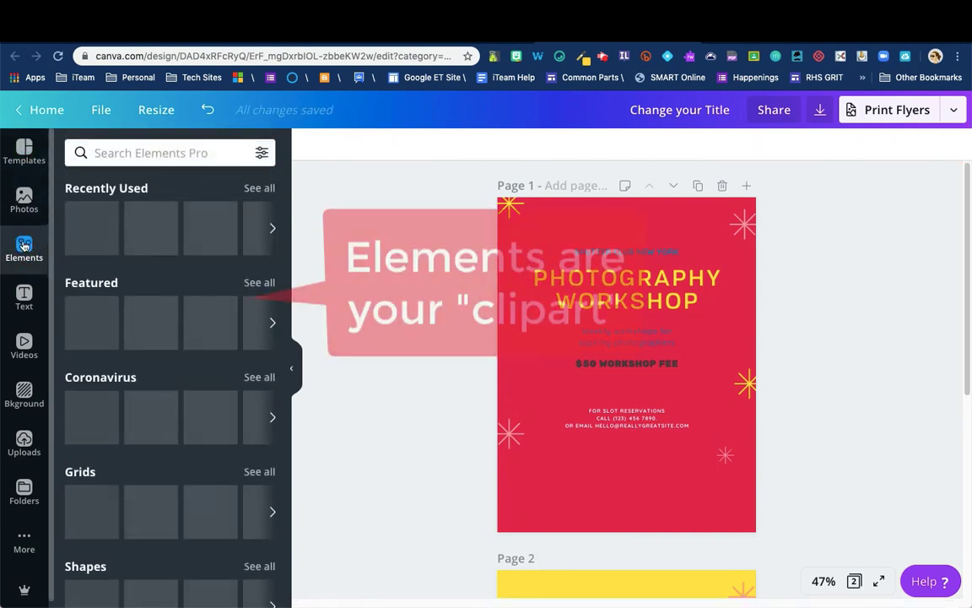
pyautogui.click(169, 152)
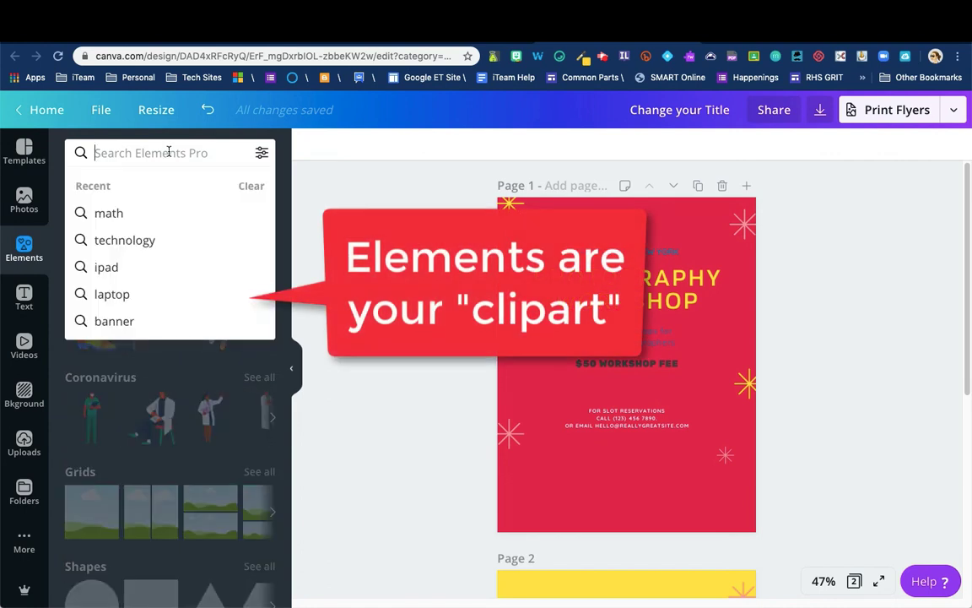
pyautogui.write('camera')
pyautogui.press('Return')
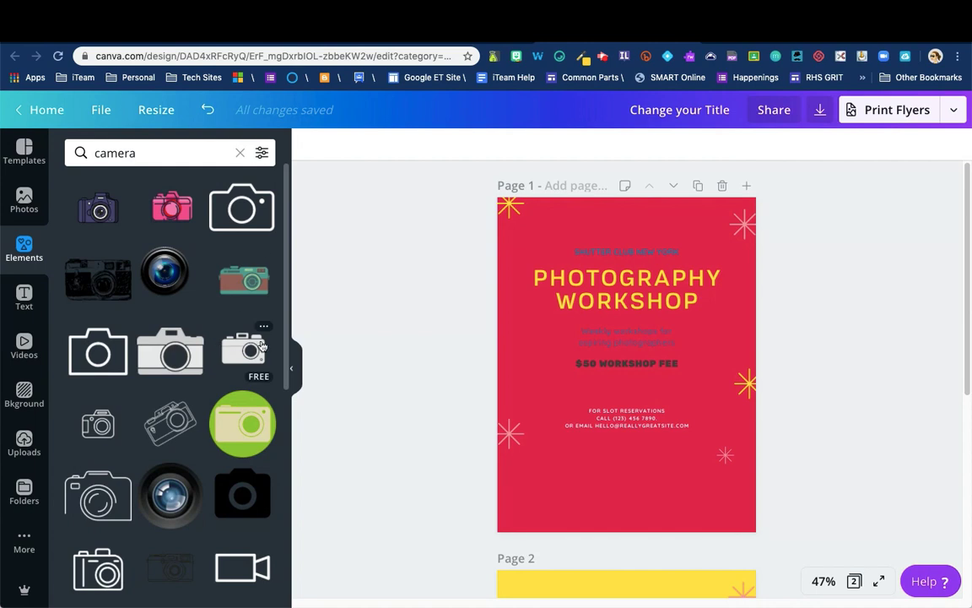
# Step: Try the grey and white camera graphic below page 1's contact text, and delete it
pyautogui.click(175, 364)
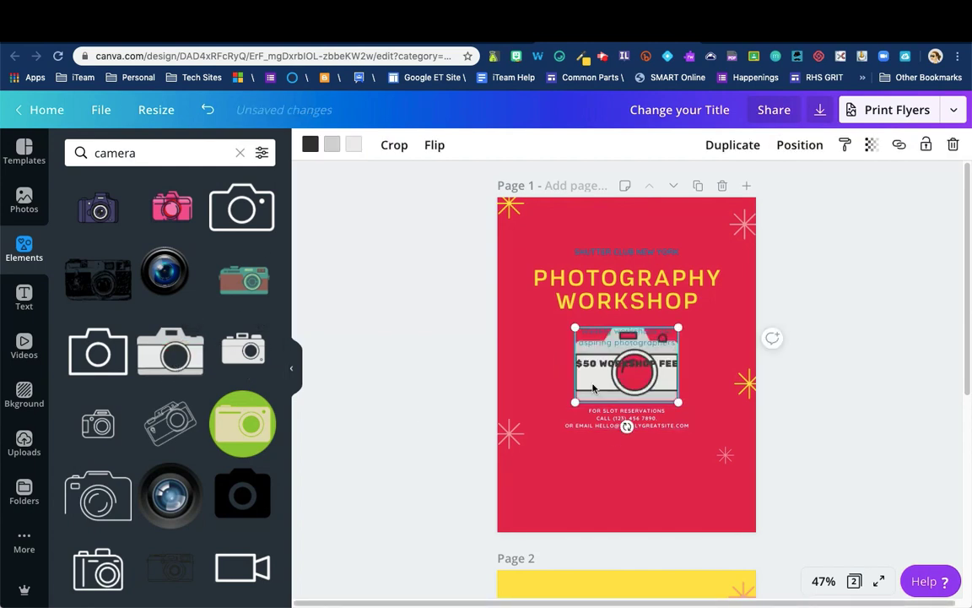
pyautogui.moveTo(593, 399); pyautogui.dragTo(595, 510)
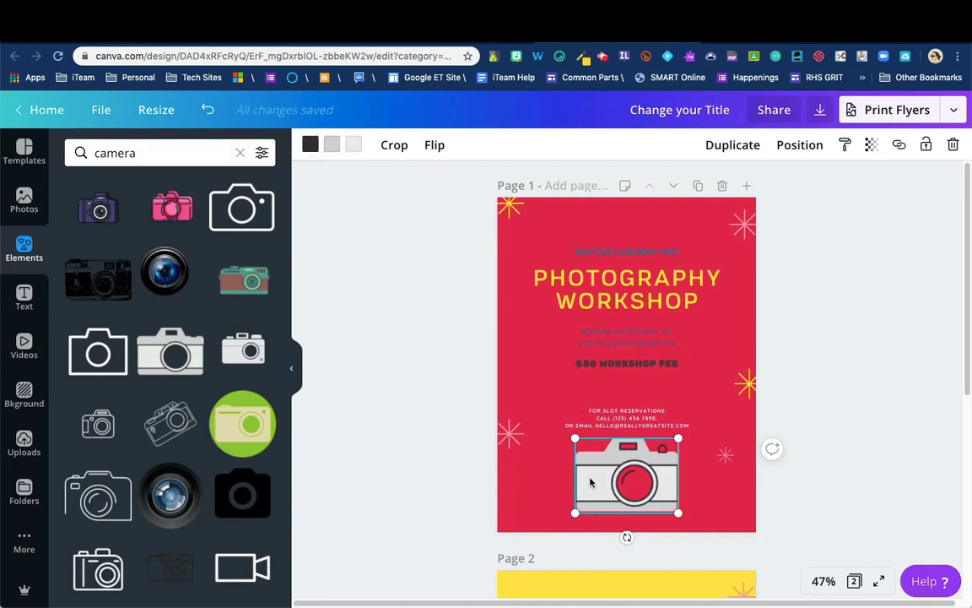
pyautogui.press('Delete')
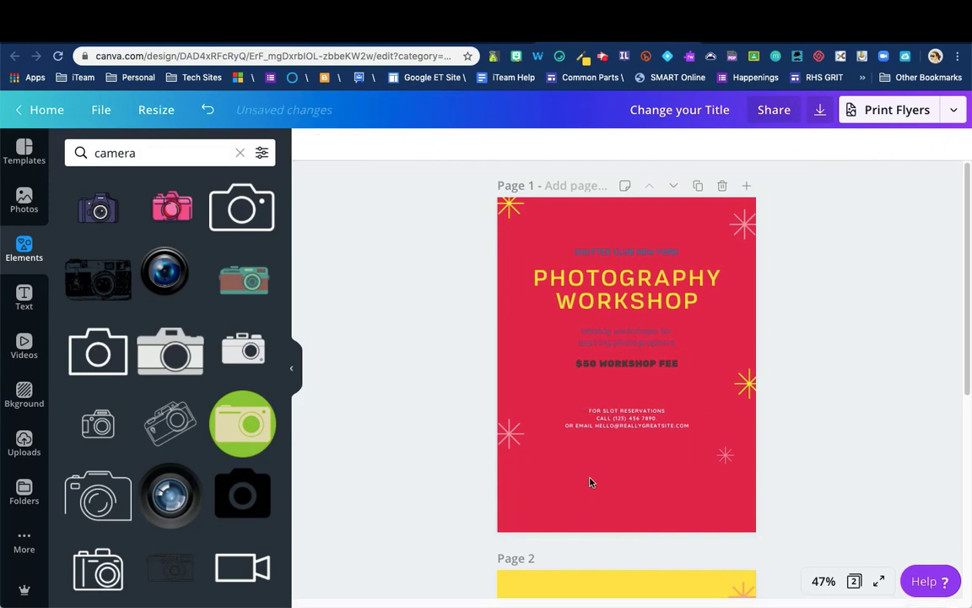
# Step: Place the green round camera graphic in page 1's lower-left corner and recolor its camera yellow and its circle dark grey
pyautogui.click(240, 429)
pyautogui.moveTo(600, 384); pyautogui.dragTo(505, 515)
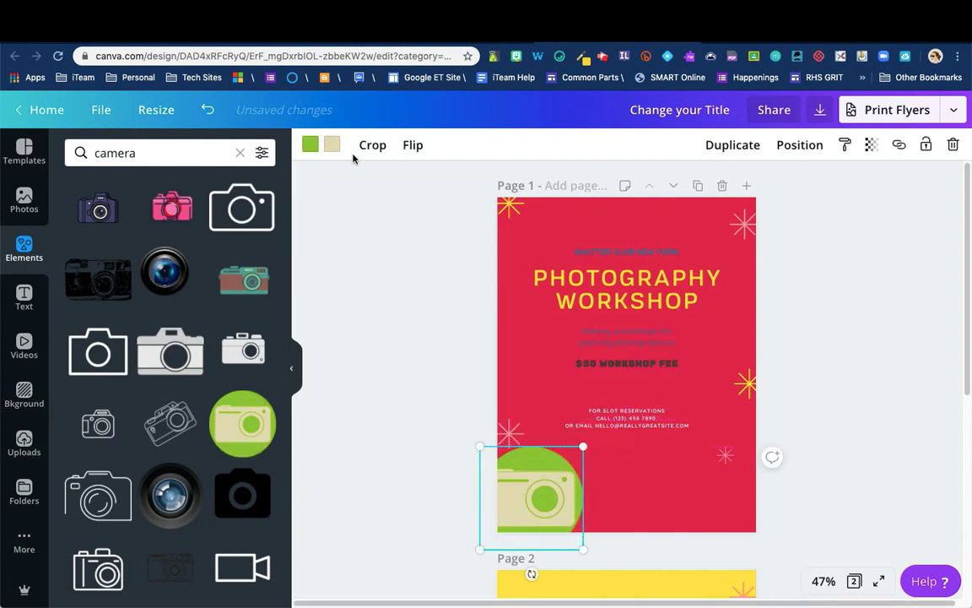
pyautogui.click(329, 145)
pyautogui.click(258, 289)
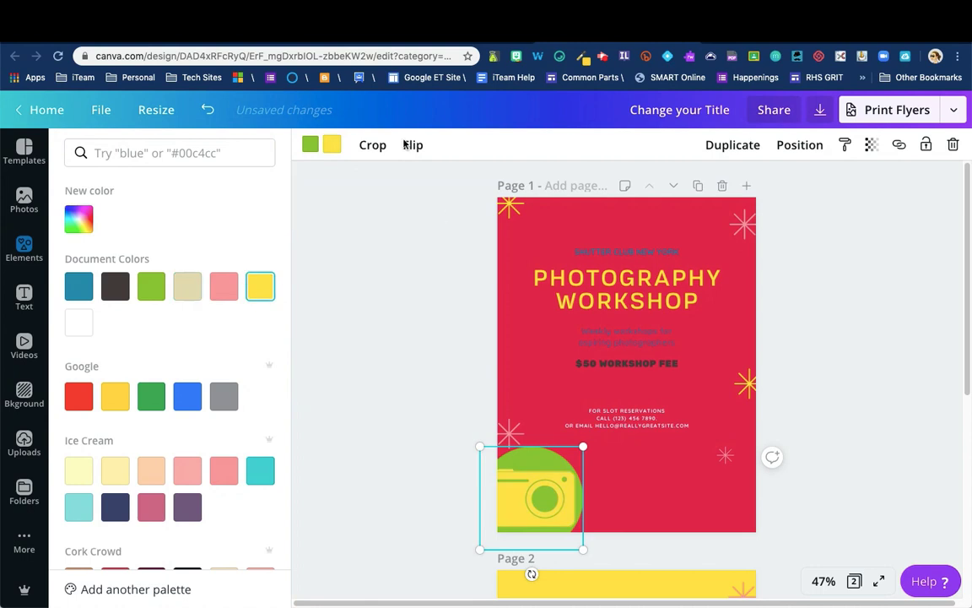
pyautogui.click(311, 142)
pyautogui.click(115, 288)
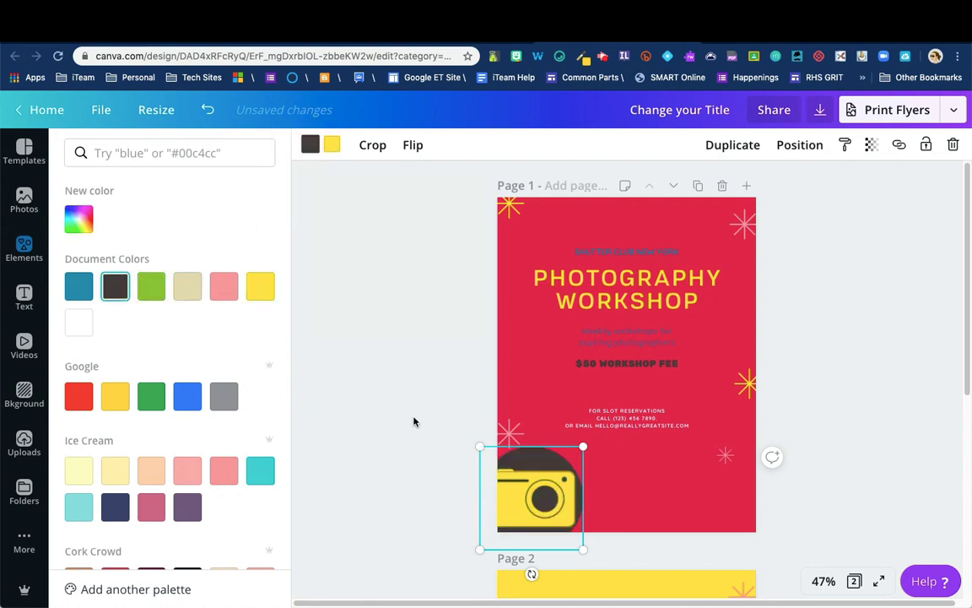
pyautogui.click(412, 438)
pyautogui.click(412, 439)
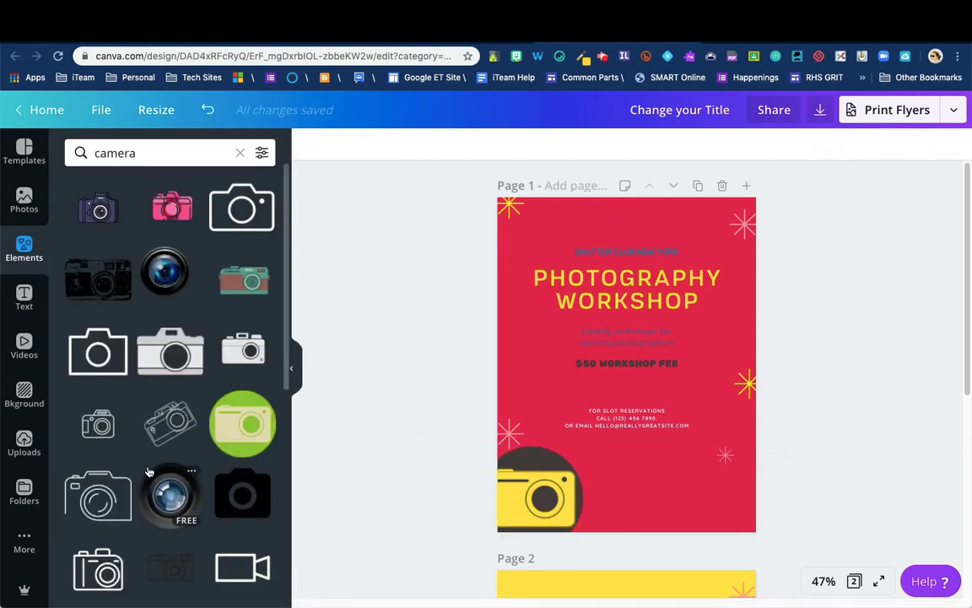
# Step: Try the blue camera graphic in the middle of page 1, and delete it
pyautogui.scroll(-4, 156, 489)
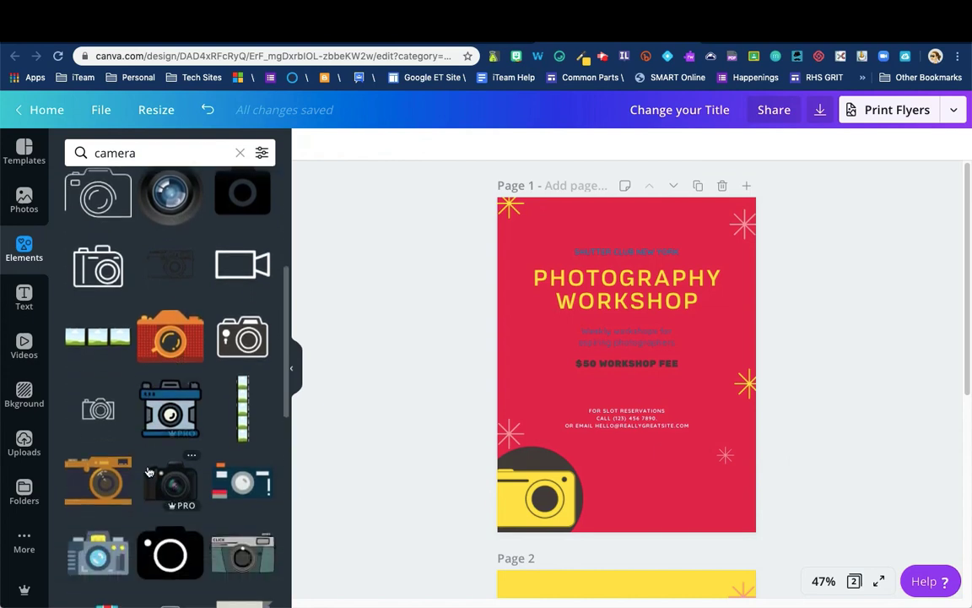
pyautogui.click(162, 398)
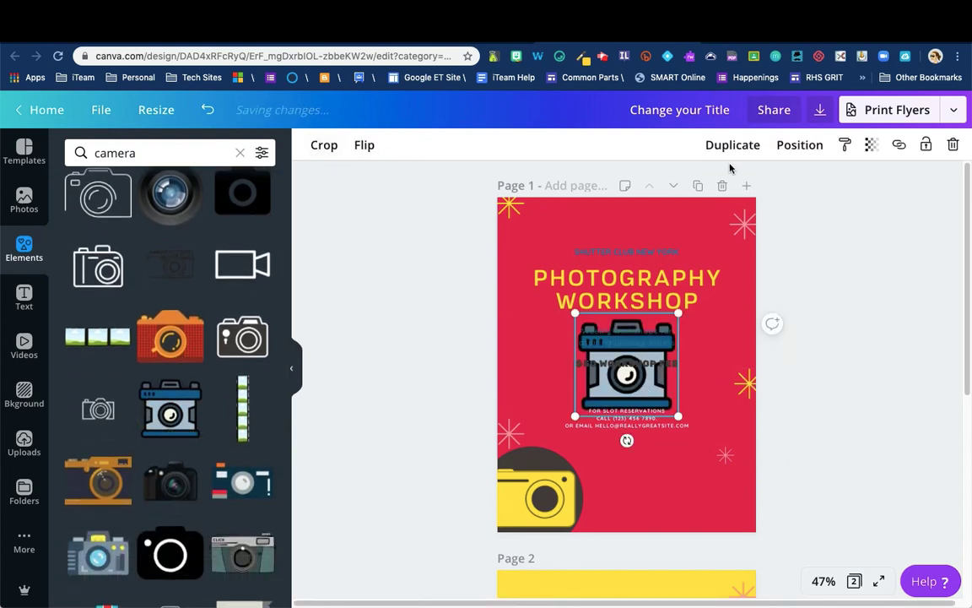
pyautogui.click(952, 146)
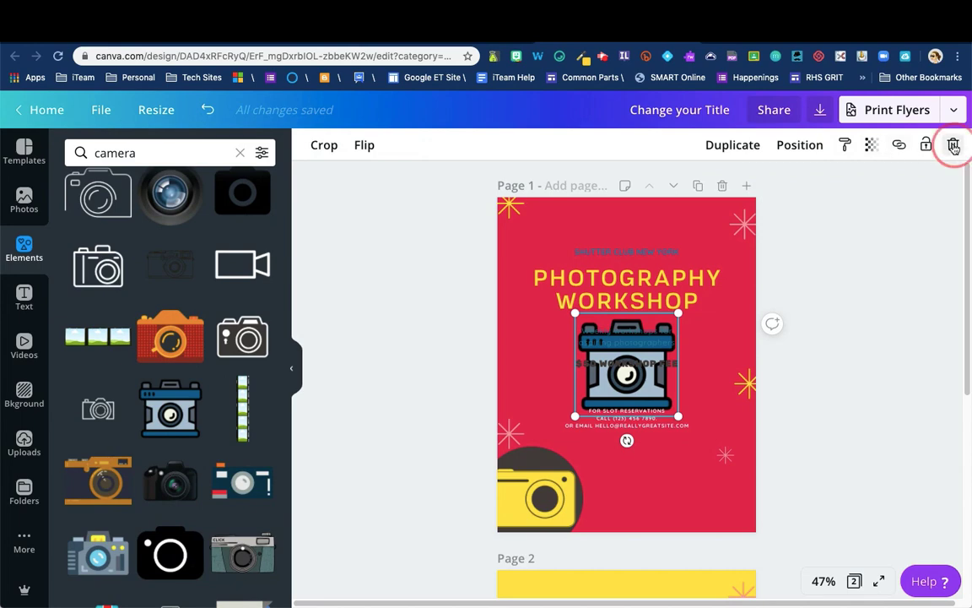
# Step: Add the orange-brown vintage camera graphic to page 1, bring it forward, and place it in the page's lower-right corner
pyautogui.click(96, 487)
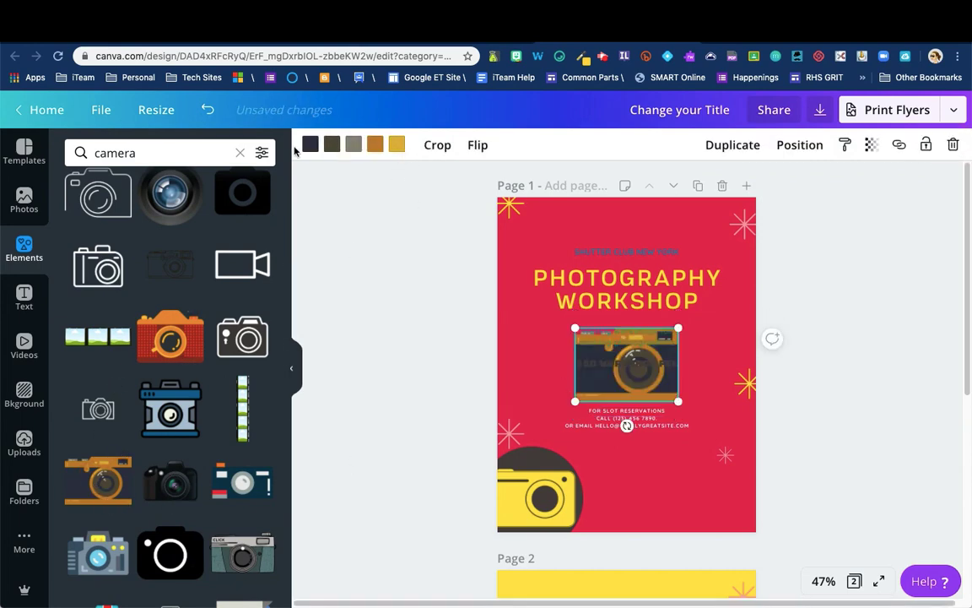
pyautogui.click(799, 145)
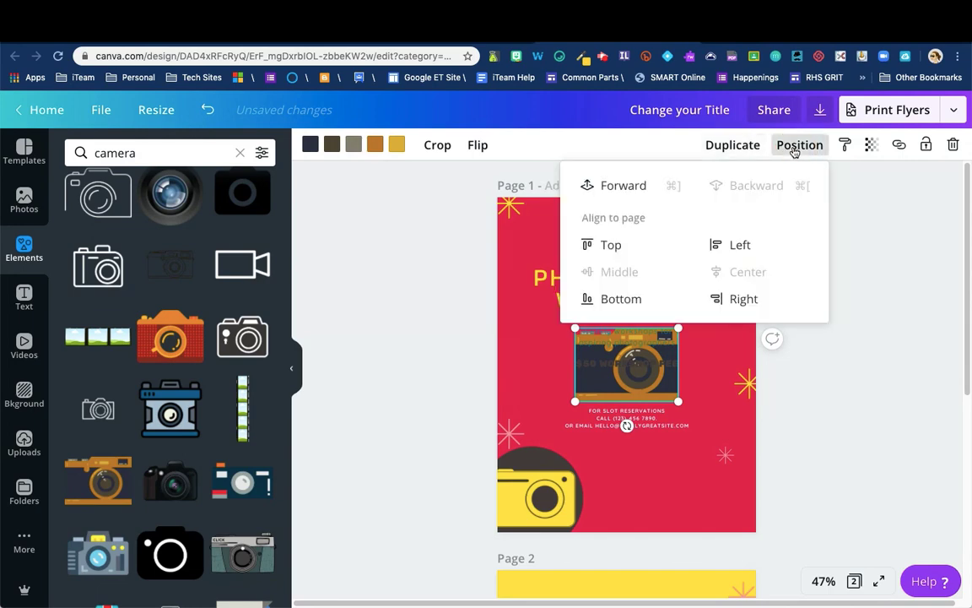
pyautogui.click(620, 187)
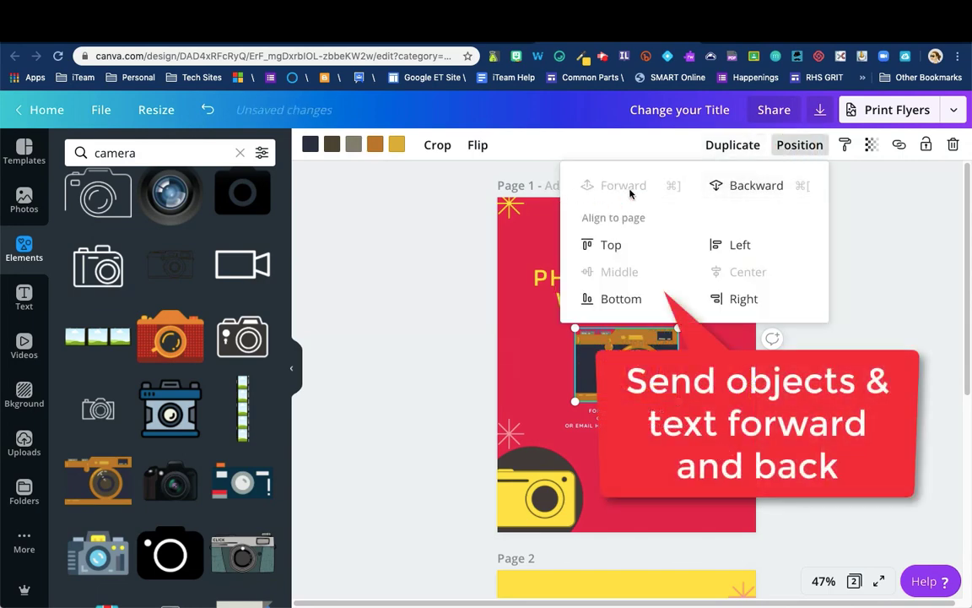
pyautogui.click(452, 360)
pyautogui.moveTo(633, 380); pyautogui.dragTo(704, 494)
pyautogui.click(811, 481)
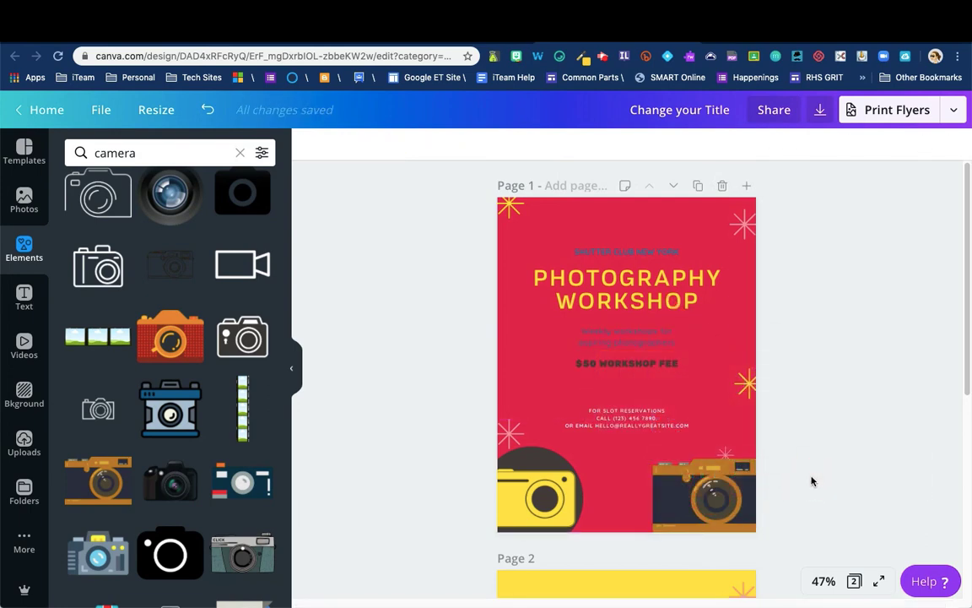
# Step: Search the elements for "rectangle" and add the plain solid grey square to page 1
pyautogui.click(132, 152)
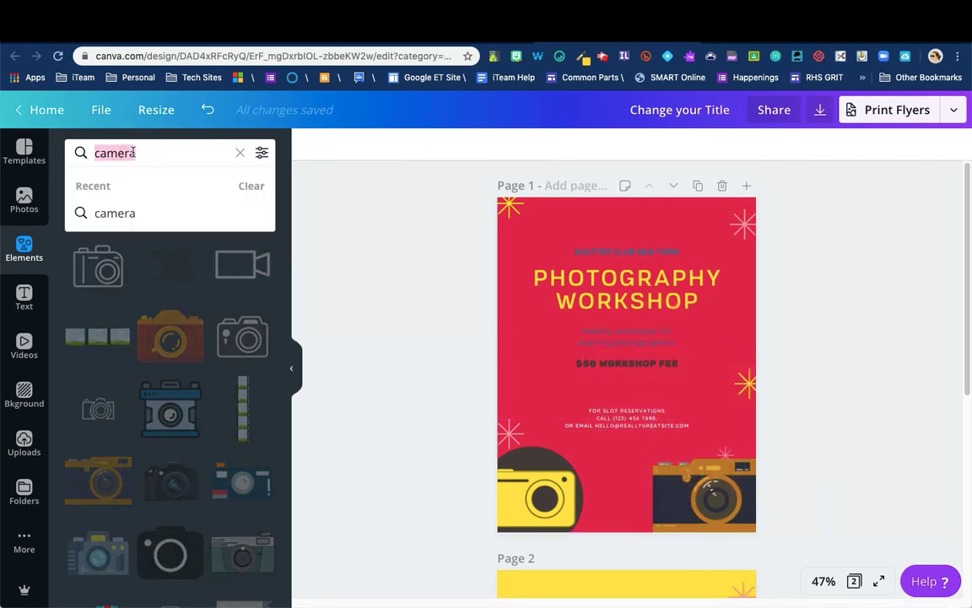
pyautogui.write('rectangl')
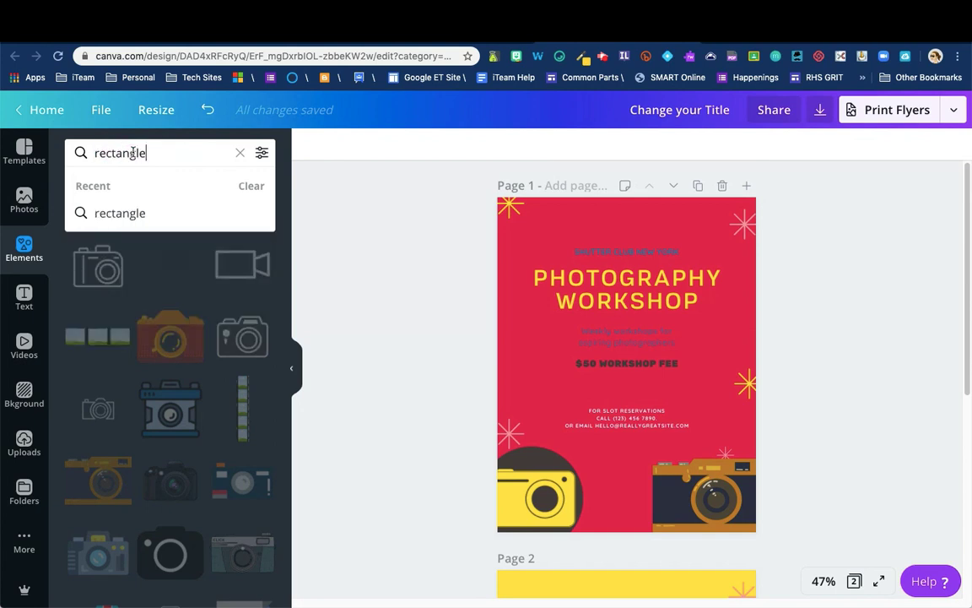
pyautogui.write('e')
pyautogui.press('Return')
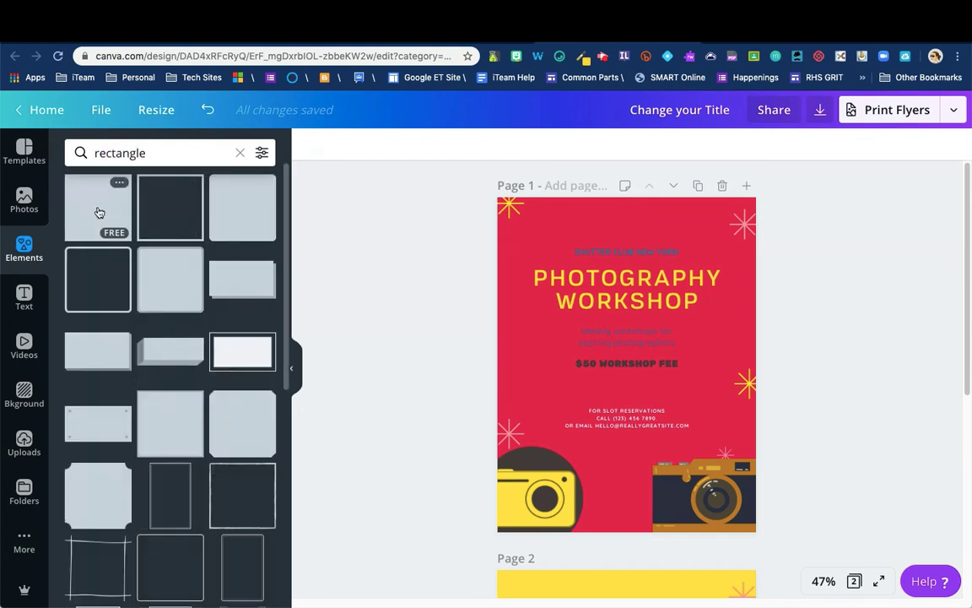
pyautogui.click(99, 212)
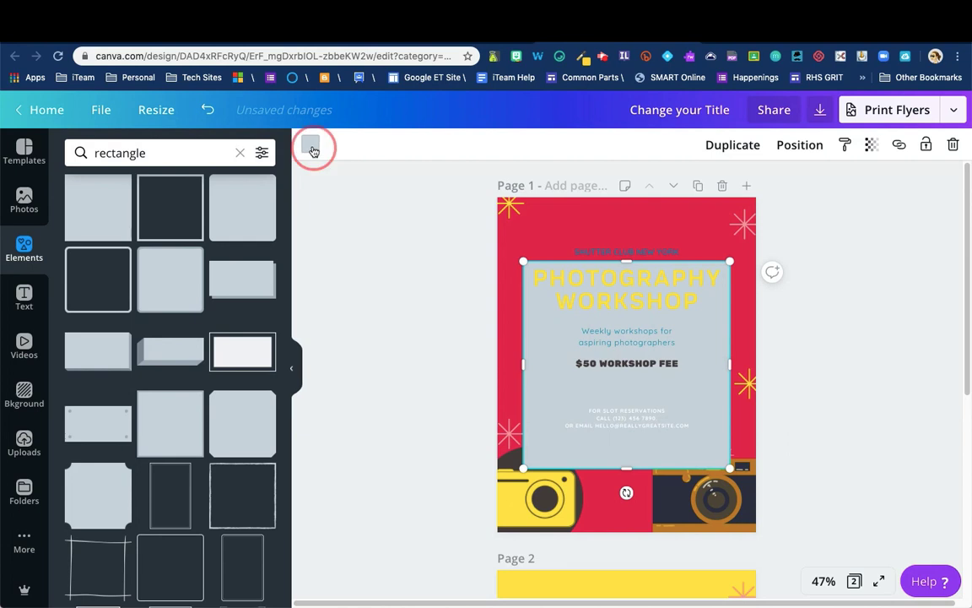
# Step: Color the square white and bring it to the front of page 1's objects
pyautogui.click(313, 150)
pyautogui.click(224, 321)
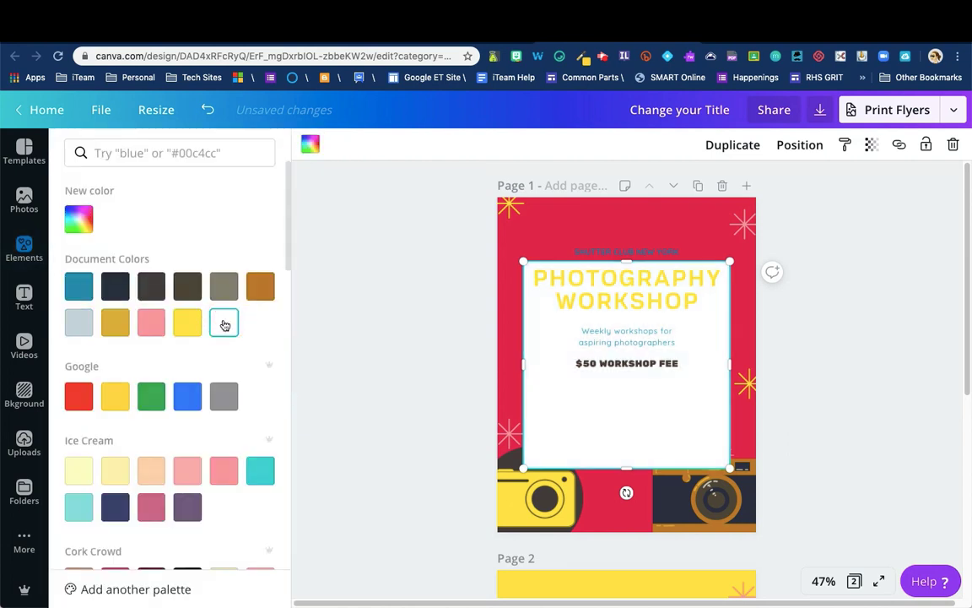
pyautogui.click(790, 150)
pyautogui.click(609, 214)
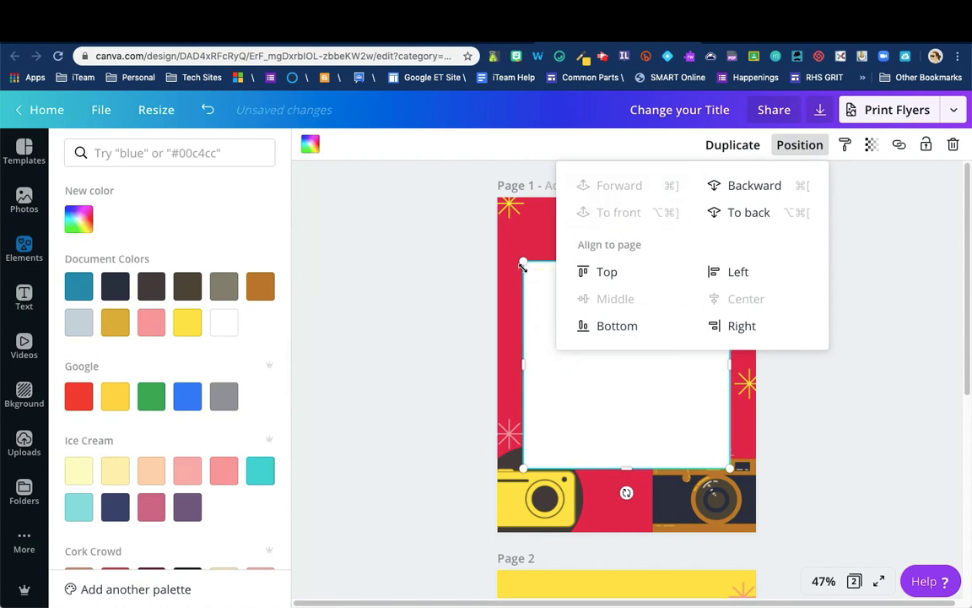
# Step: Resize the white shape to fit across the orange-brown camera's body and make it semi-transparent
pyautogui.moveTo(523, 266); pyautogui.dragTo(646, 384)
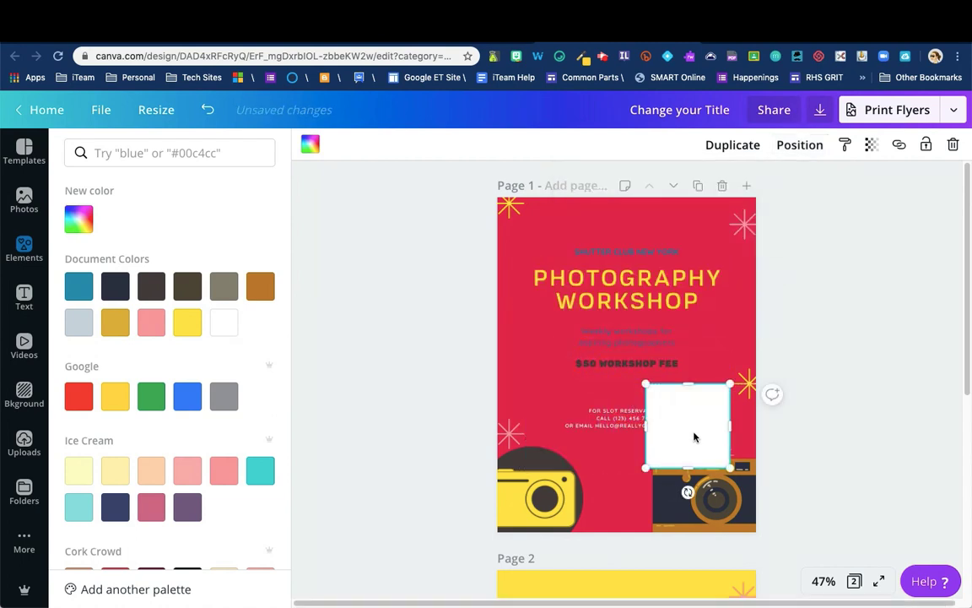
pyautogui.moveTo(693, 437); pyautogui.dragTo(687, 504)
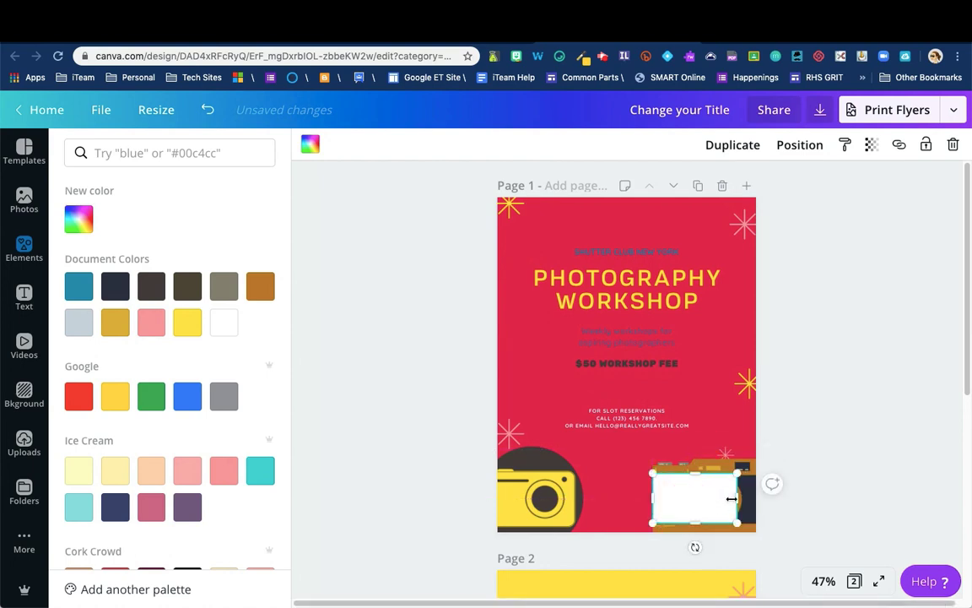
pyautogui.moveTo(746, 499)
pyautogui.mouseDown()
pyautogui.moveTo(738, 497)
pyautogui.moveTo(758, 500)
pyautogui.mouseUp()
pyautogui.click(872, 145)
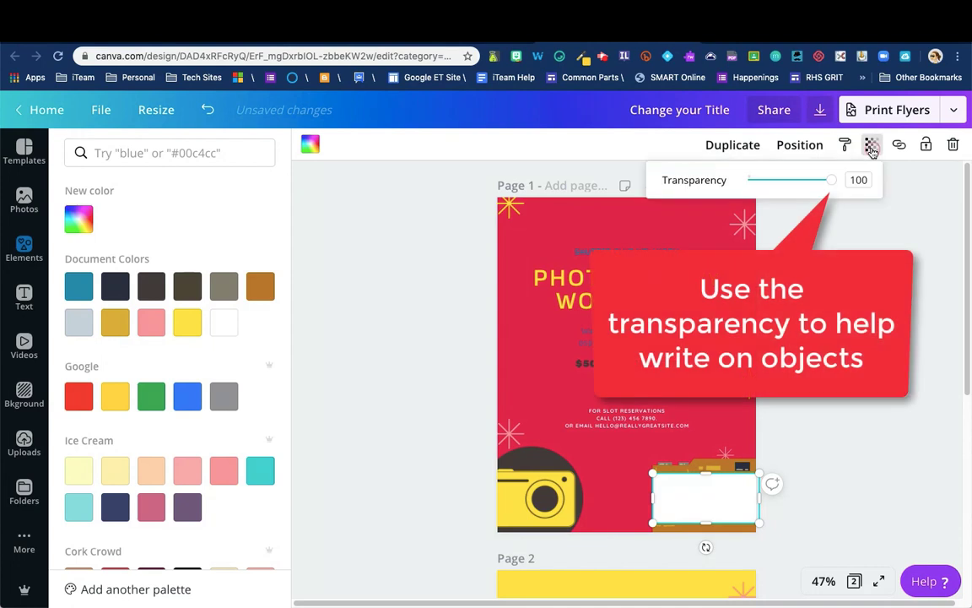
pyautogui.moveTo(833, 189); pyautogui.dragTo(801, 191)
pyautogui.click(837, 335)
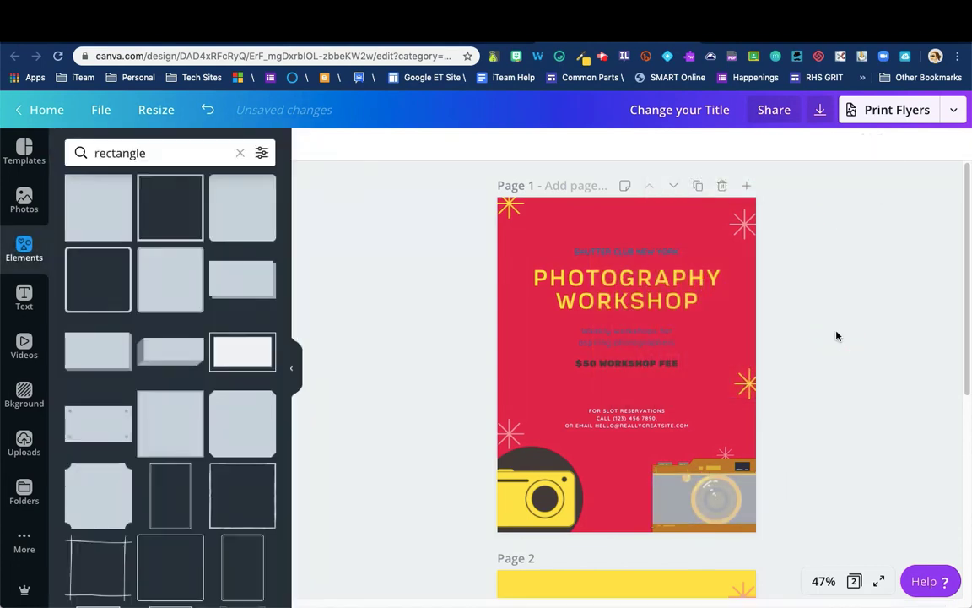
# Step: Add a default paragraph text box to page 1 and place it on the semi-transparent rectangle over the orange-brown camera
pyautogui.click(25, 297)
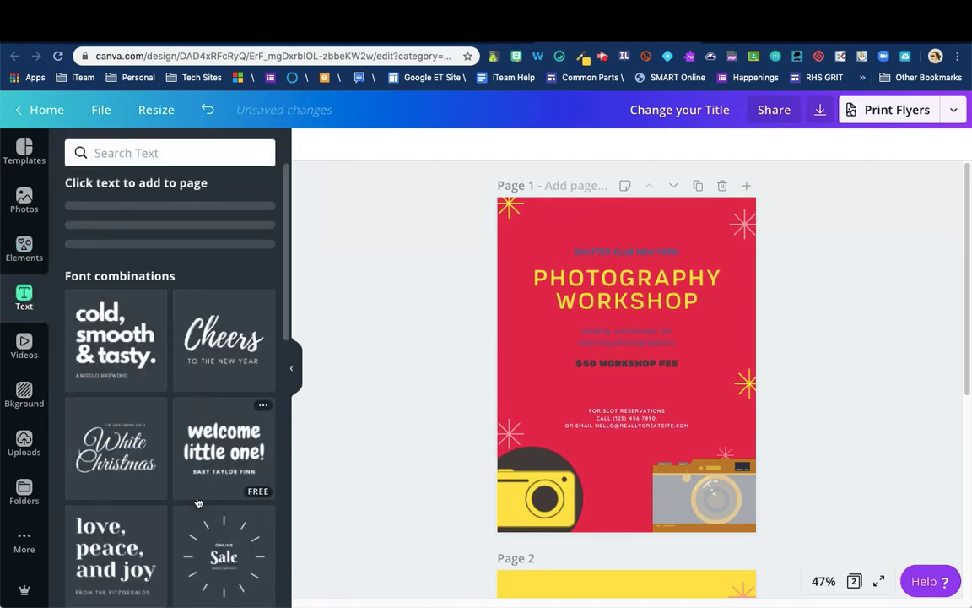
pyautogui.scroll(-5, 160, 406)
pyautogui.scroll(-3, 161, 406)
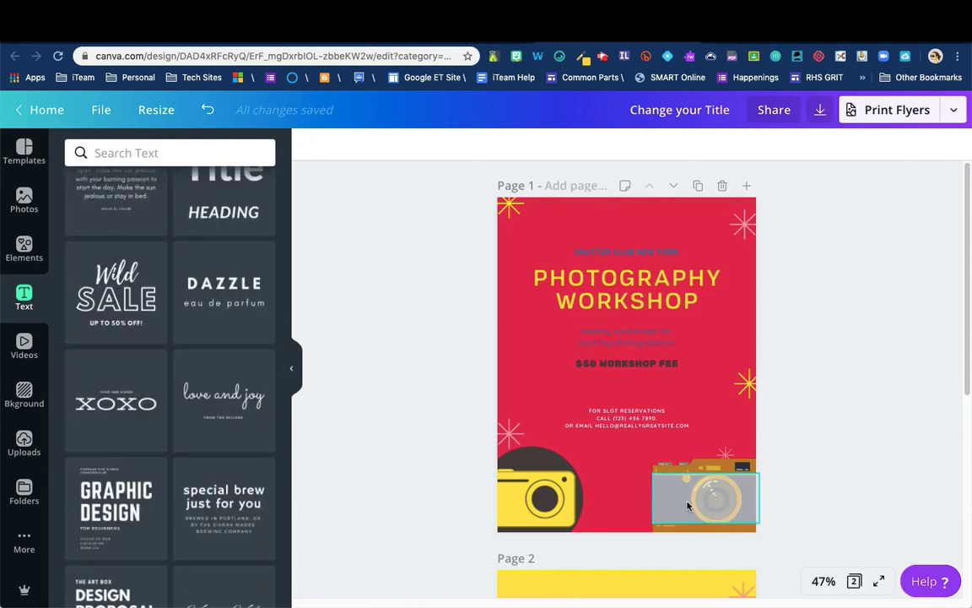
pyautogui.press('t')
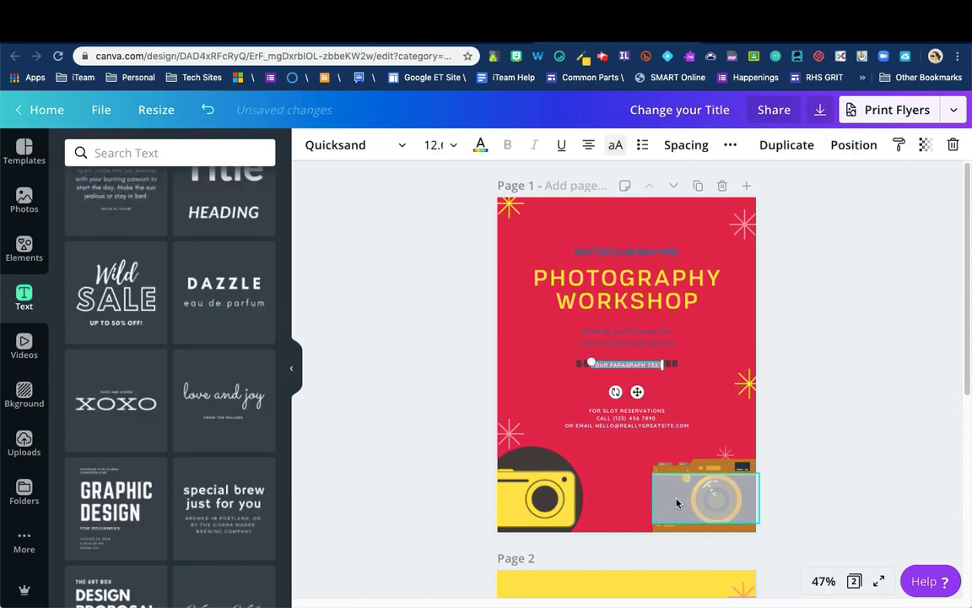
pyautogui.click(649, 487)
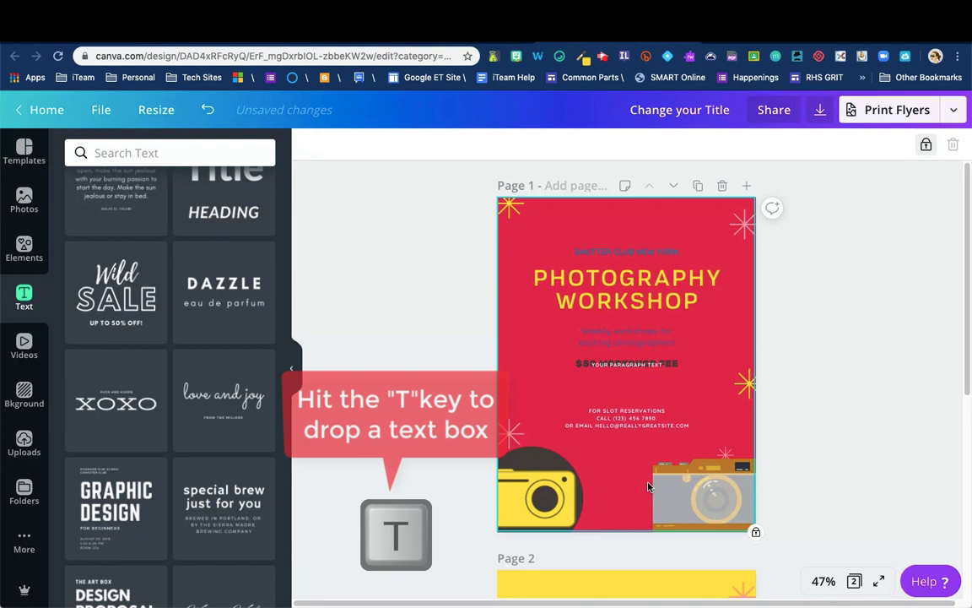
pyautogui.click(626, 364)
pyautogui.moveTo(626, 363); pyautogui.dragTo(713, 495)
# Step: Unlock page 1's red background and delete it
pyautogui.click(25, 393)
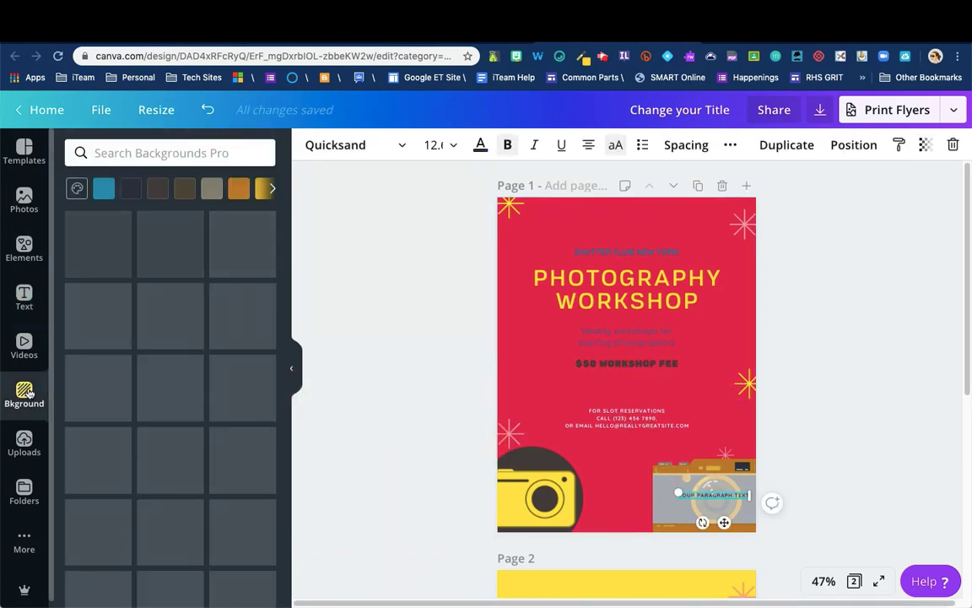
pyautogui.click(516, 258)
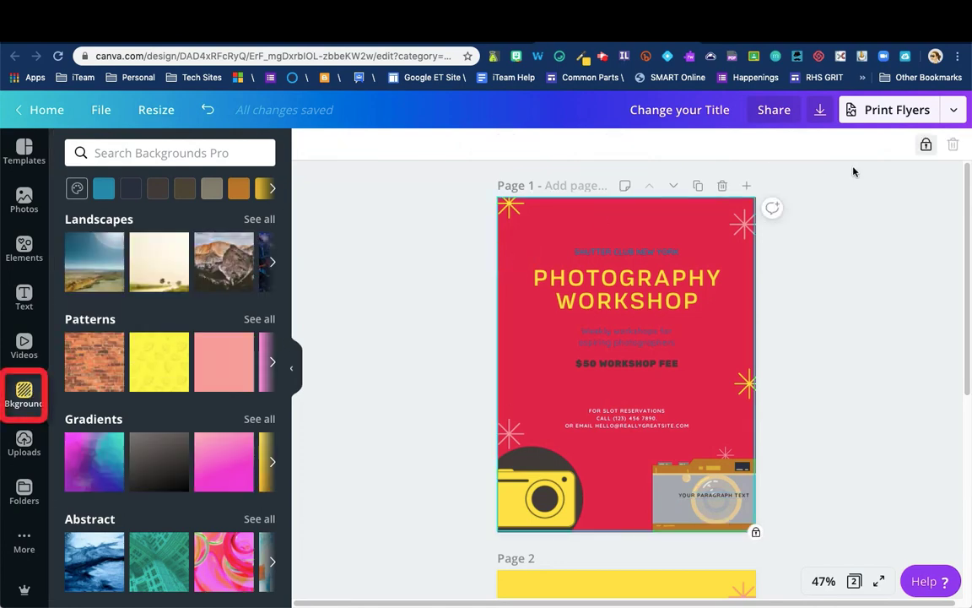
pyautogui.click(925, 146)
pyautogui.press('Delete')
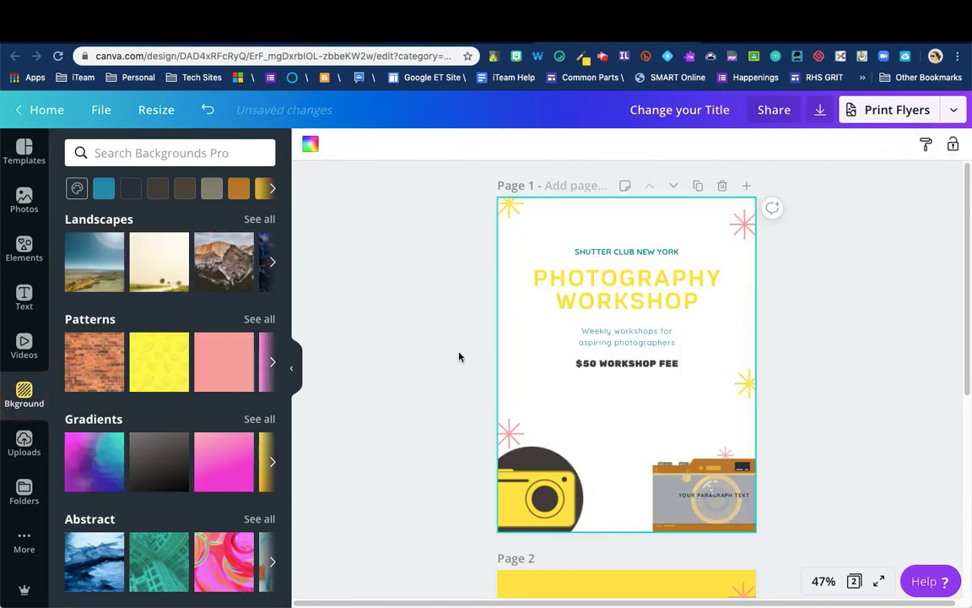
# Step: Apply the pink cherry pattern as page 1's background and recolor it teal blue from the document colors
pyautogui.click(213, 348)
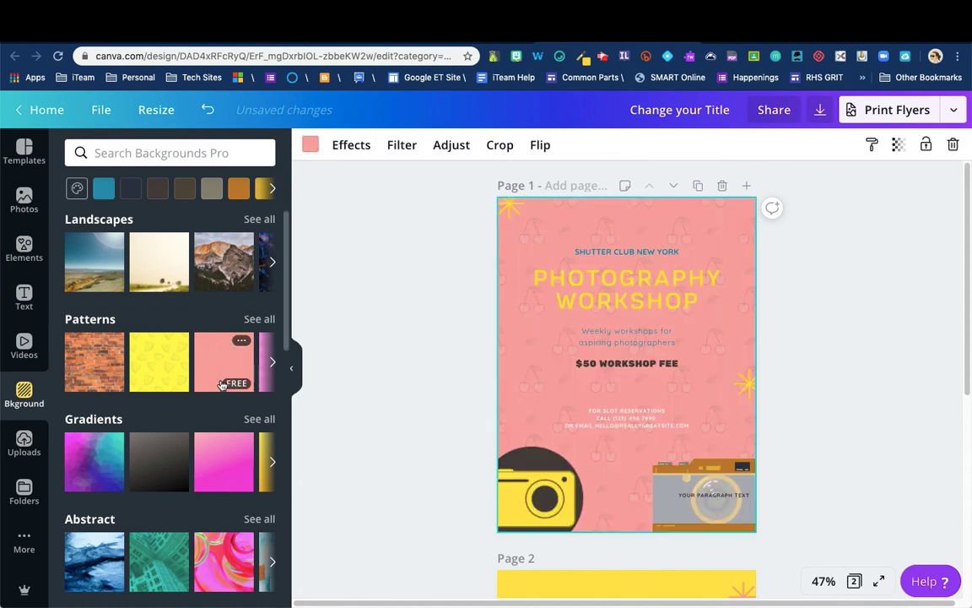
pyautogui.click(310, 146)
pyautogui.click(79, 287)
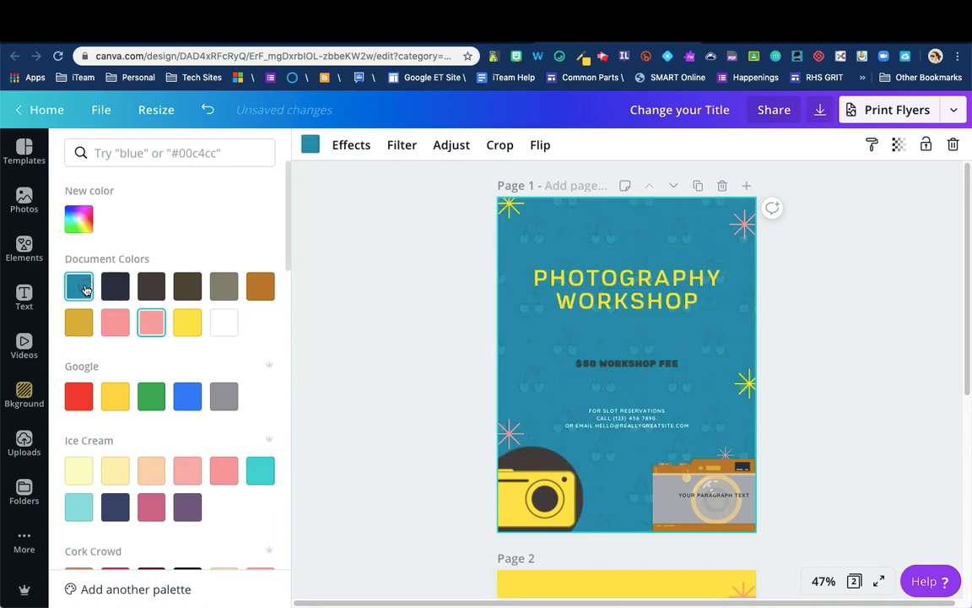
pyautogui.click(420, 361)
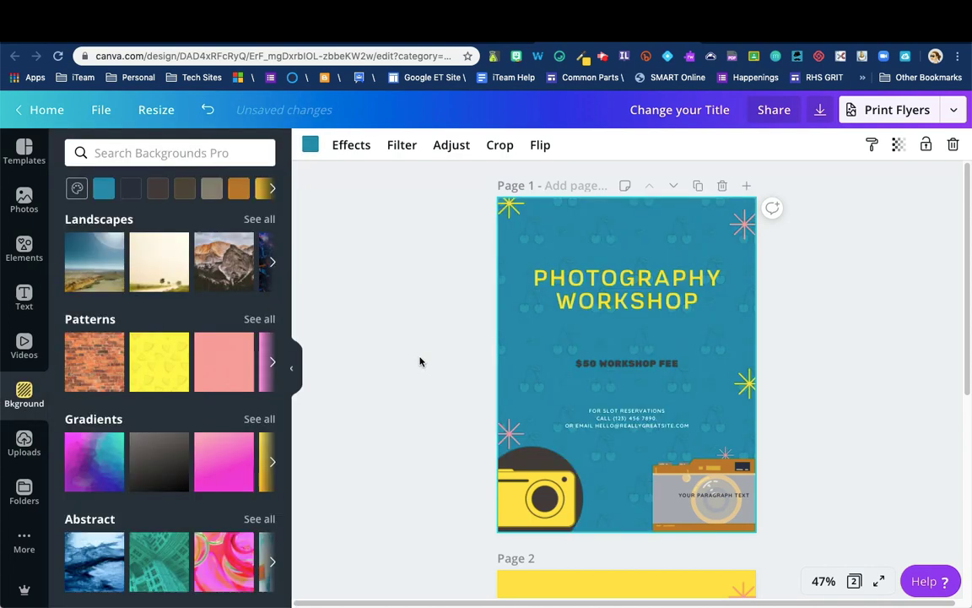
pyautogui.click(23, 441)
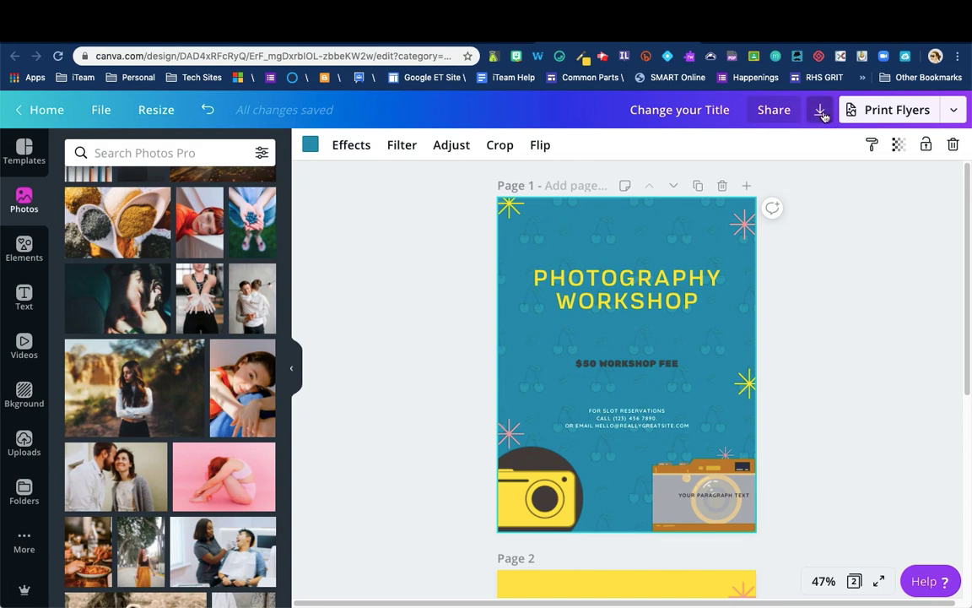
# Step: Open the flyer's download options and set the file type to PNG
pyautogui.press('super+equal')
pyautogui.press('super+equal')
pyautogui.press('super+equal')
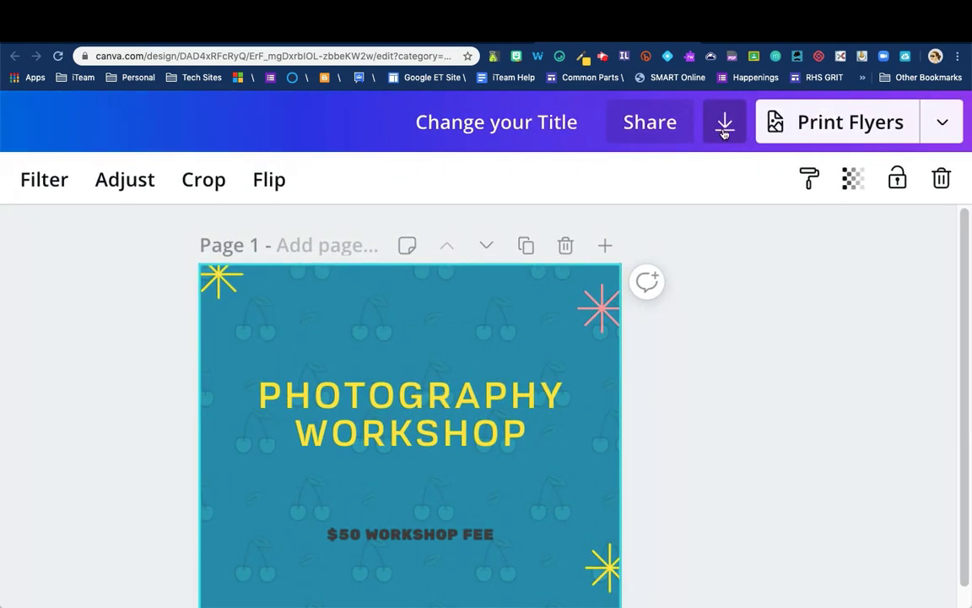
pyautogui.click(724, 127)
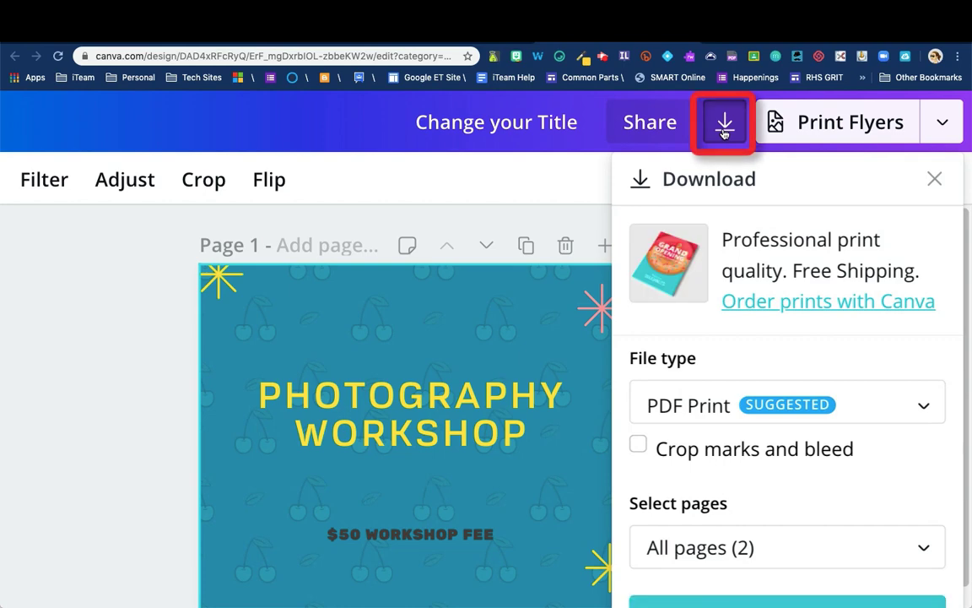
pyautogui.scroll(-3, 731, 421)
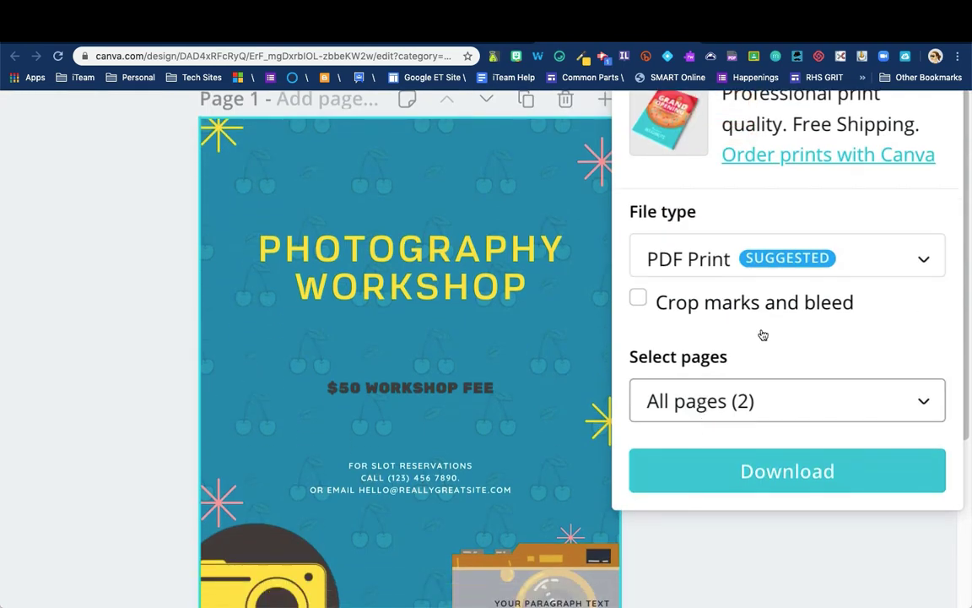
pyautogui.click(705, 262)
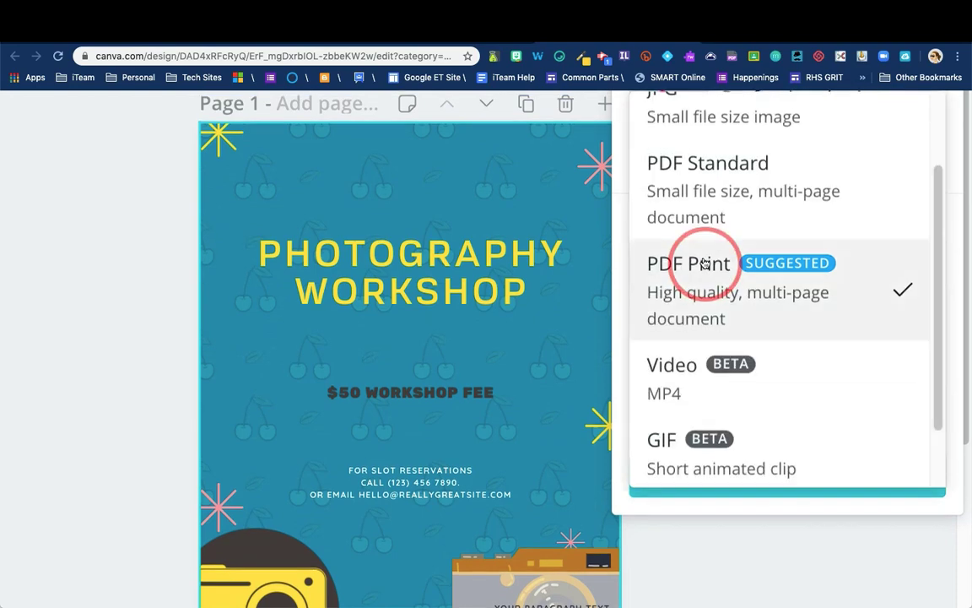
pyautogui.scroll(2, 705, 263)
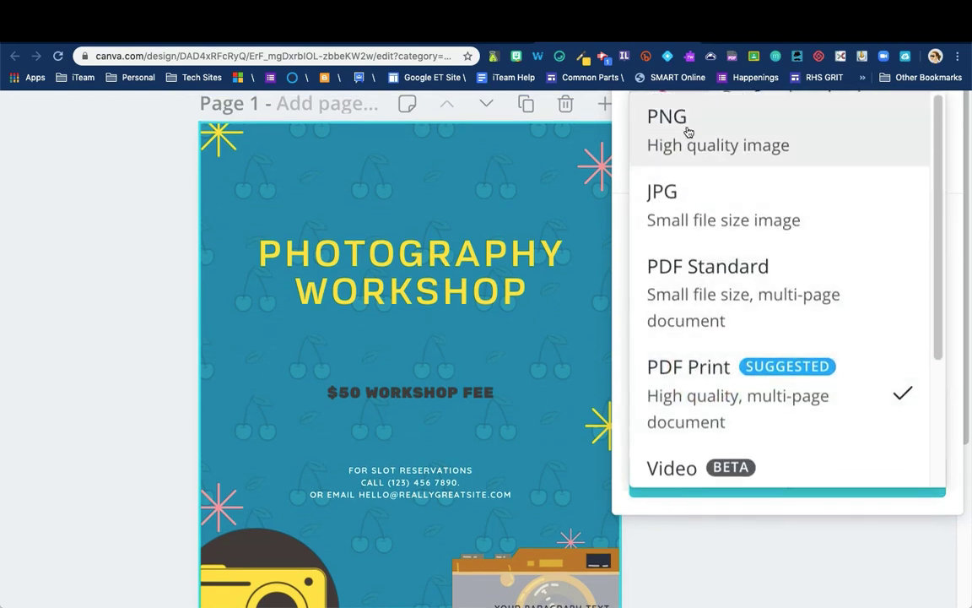
pyautogui.click(689, 132)
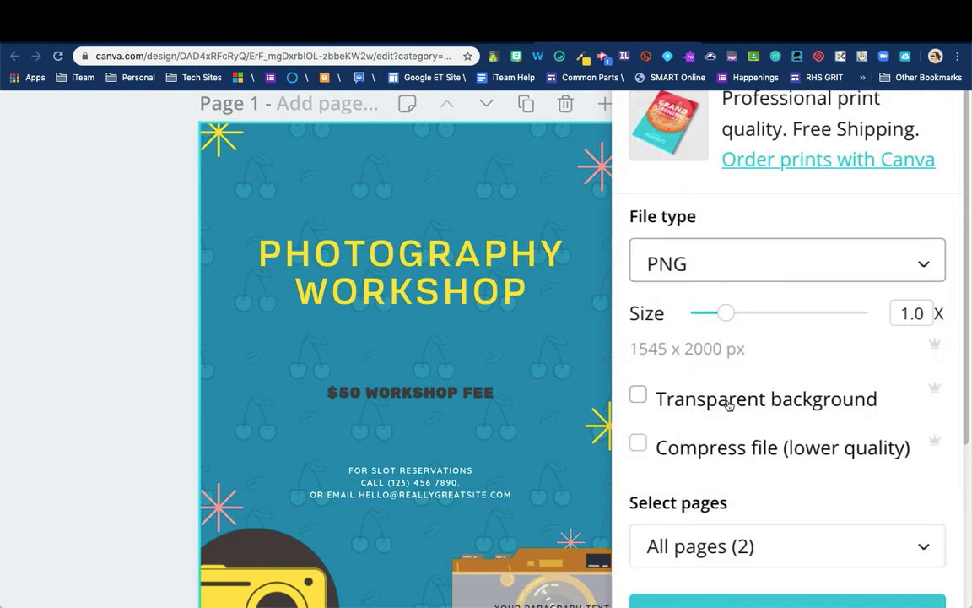
pyautogui.scroll(-3, 730, 405)
# Step: Limit the download to page 1 only
pyautogui.hotkey('ctrl', '0')
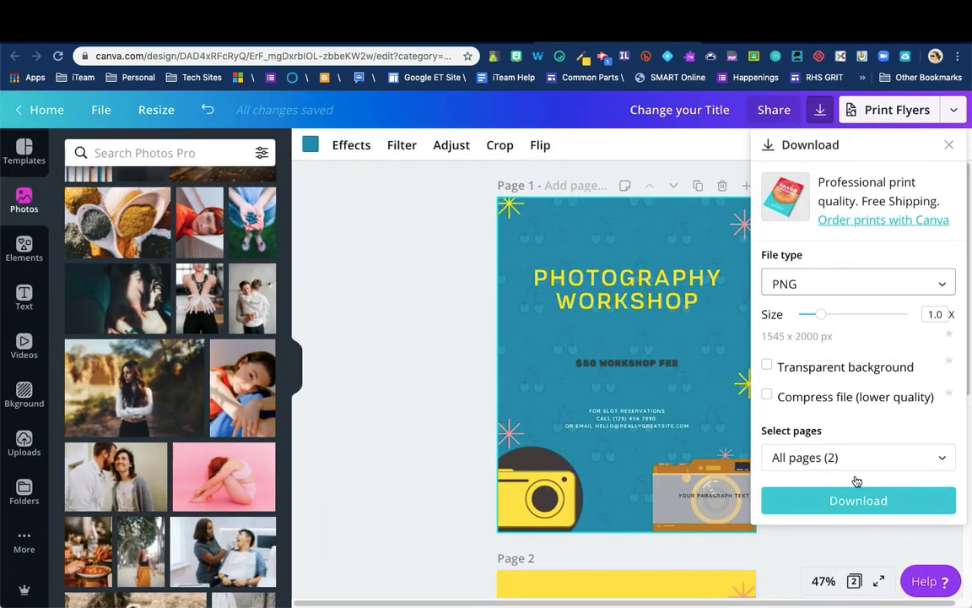
pyautogui.click(846, 456)
pyautogui.click(841, 331)
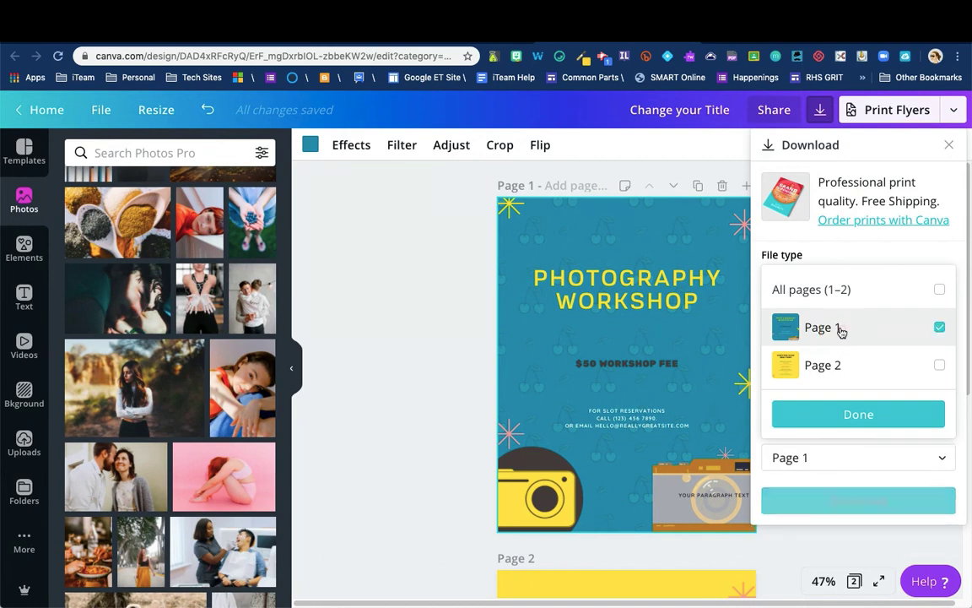
pyautogui.click(843, 409)
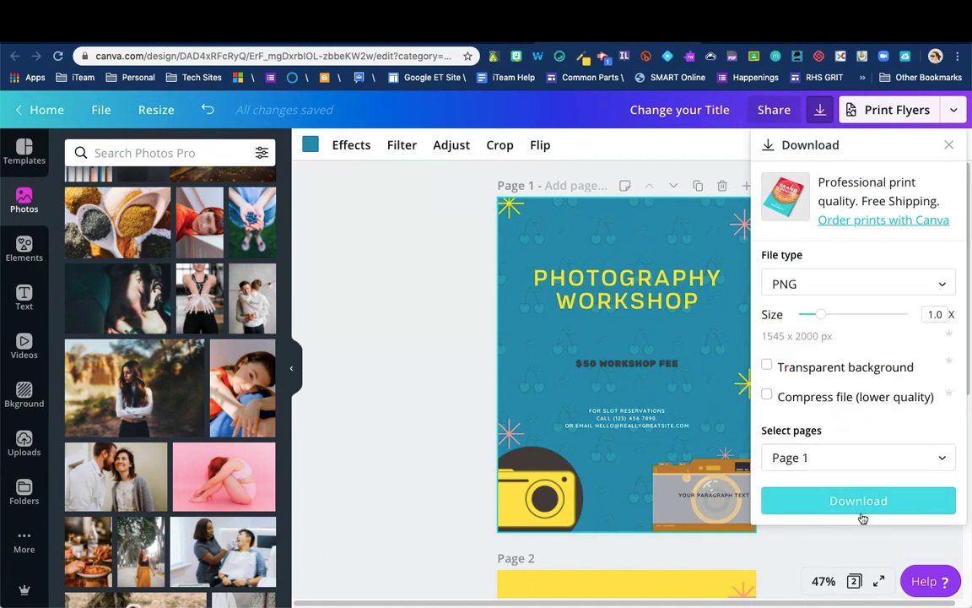